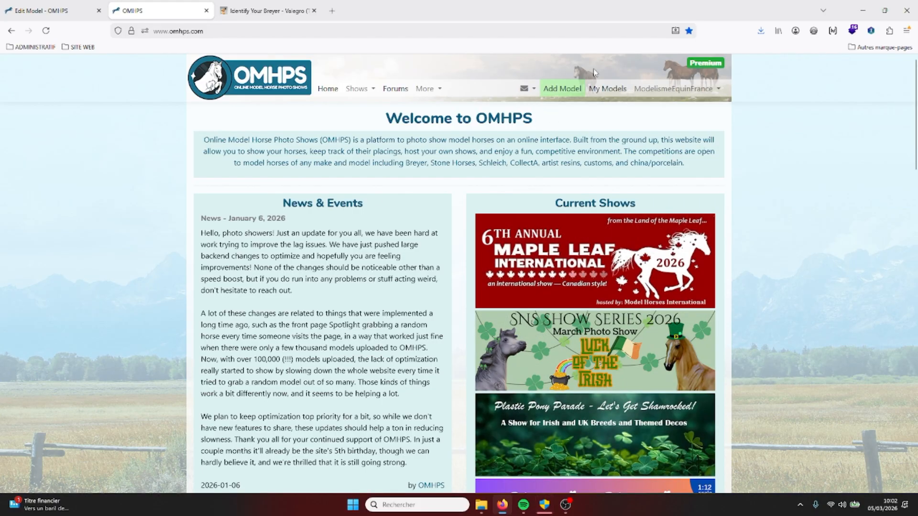
Step: Open the form for adding a new model and look through its fields down to the image section
click(557, 99)
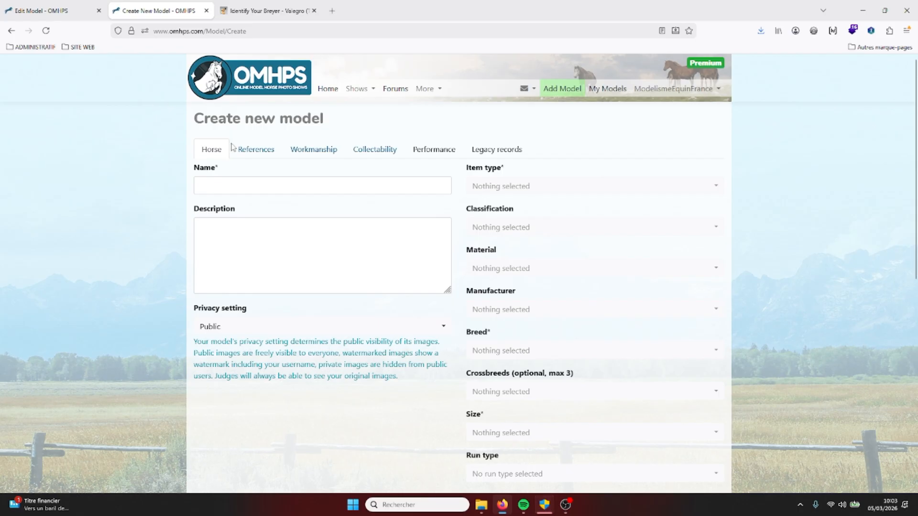
scroll(653, 253, down, 6)
scroll(346, 310, up, 6)
scroll(751, 184, down, 1)
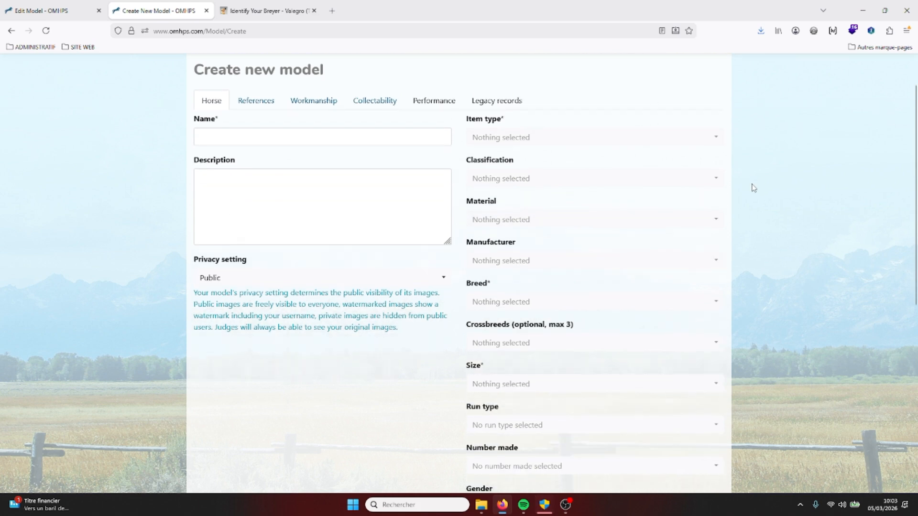
scroll(754, 187, down, 7)
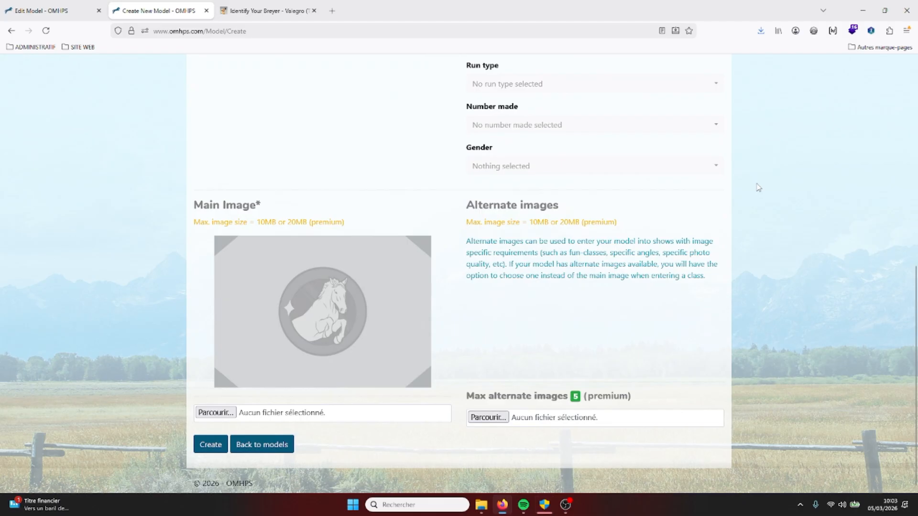
scroll(757, 186, up, 8)
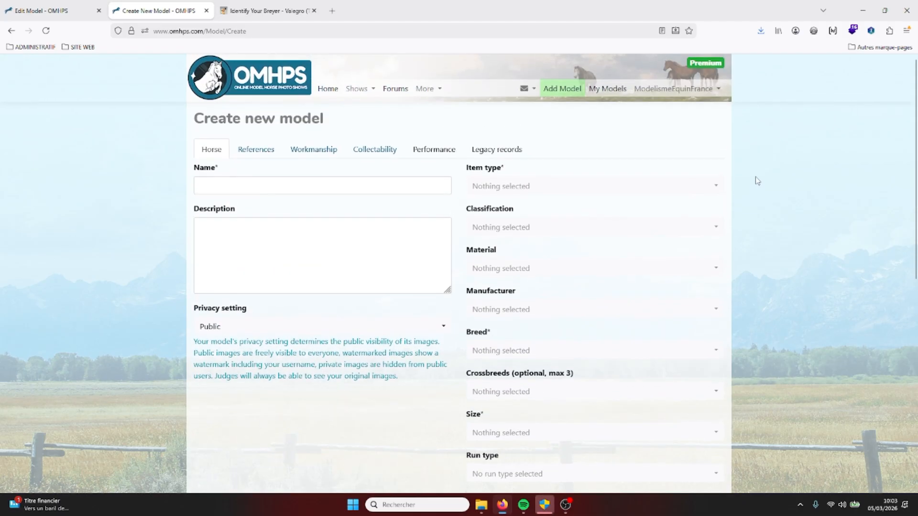
Step: Select 1.jpg from the SASU folder as the new model's main image
scroll(785, 228, down, 5)
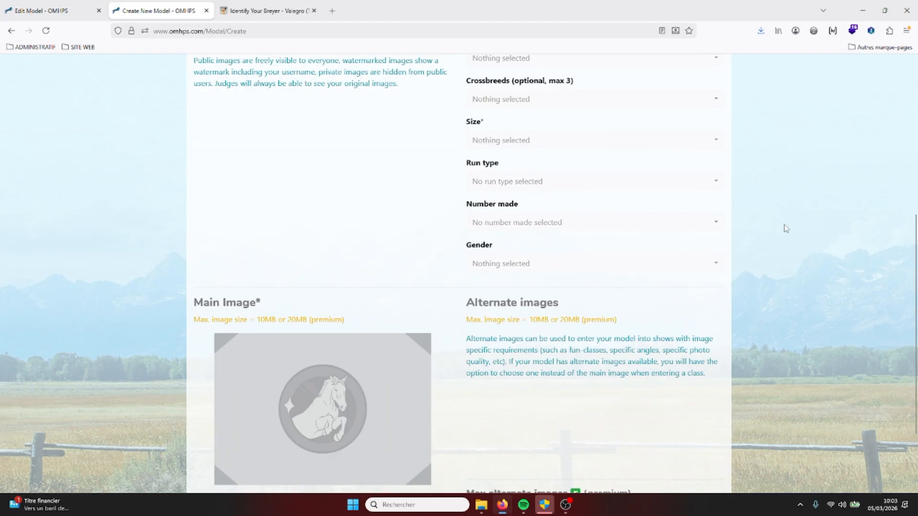
scroll(783, 227, down, 2)
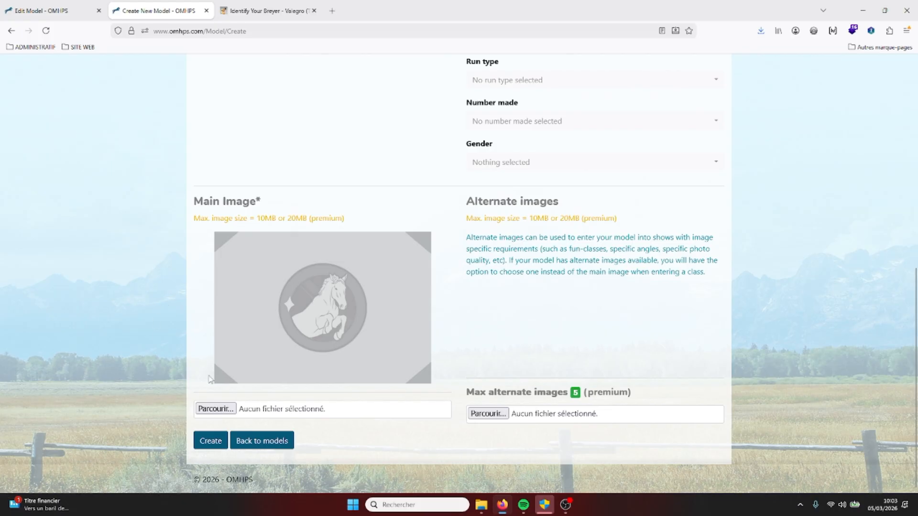
click(216, 409)
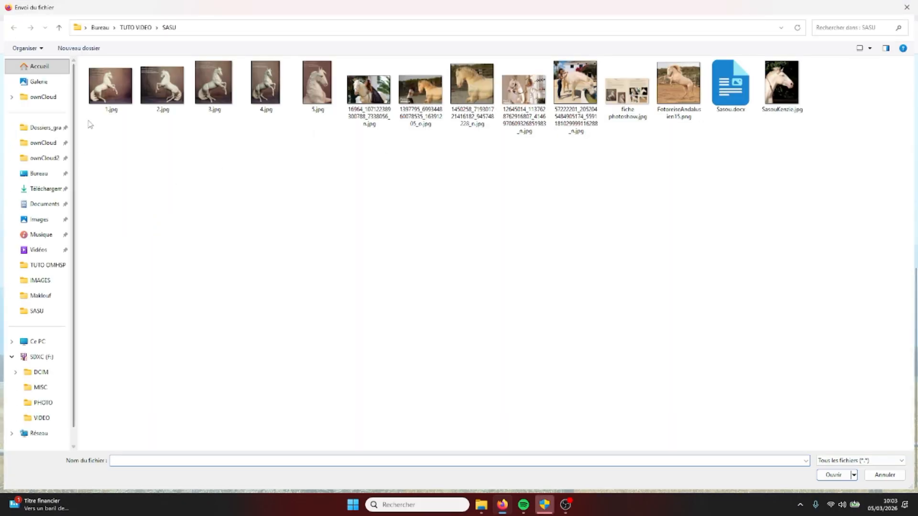
click(109, 88)
double_click(109, 89)
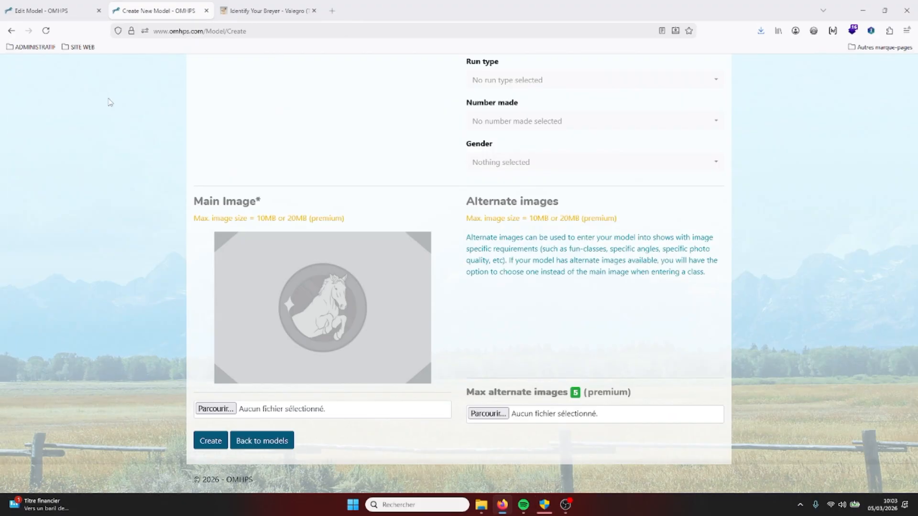
Step: Enter Sasu as the model's name
scroll(423, 302, up, 3)
scroll(414, 293, up, 2)
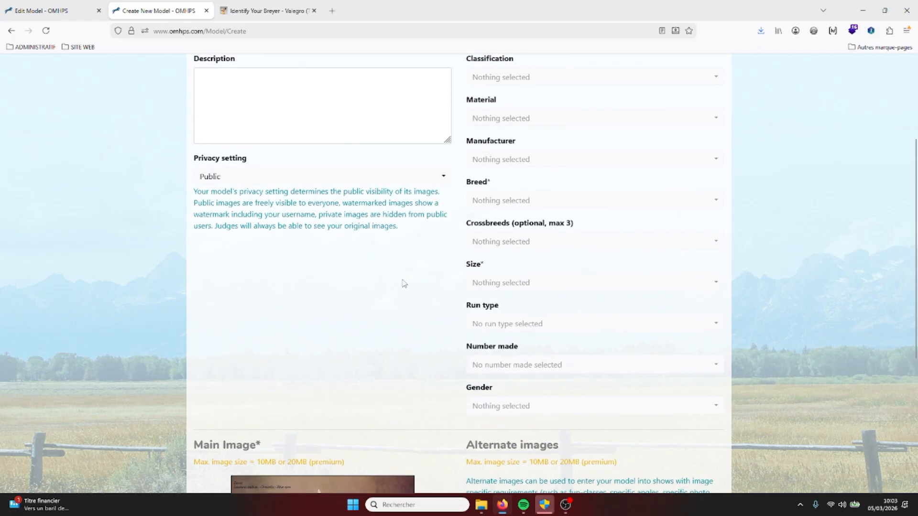
scroll(387, 311, up, 3)
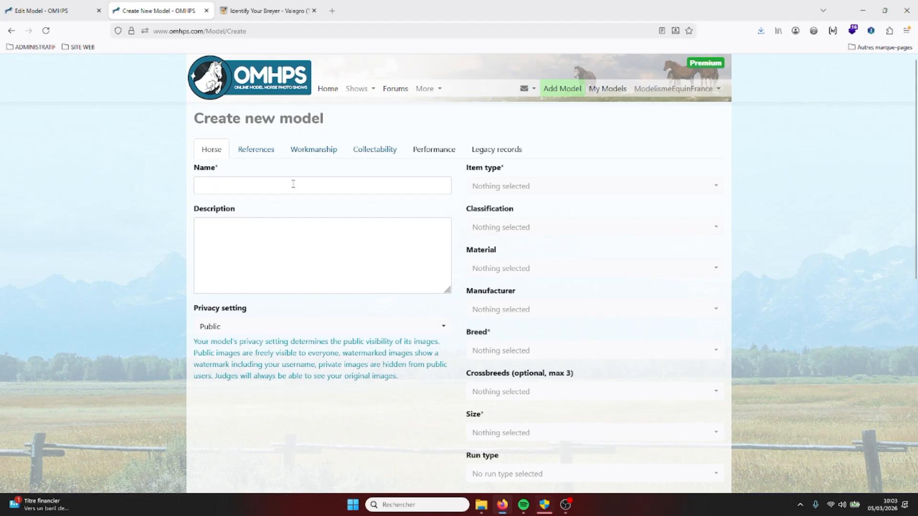
click(293, 182)
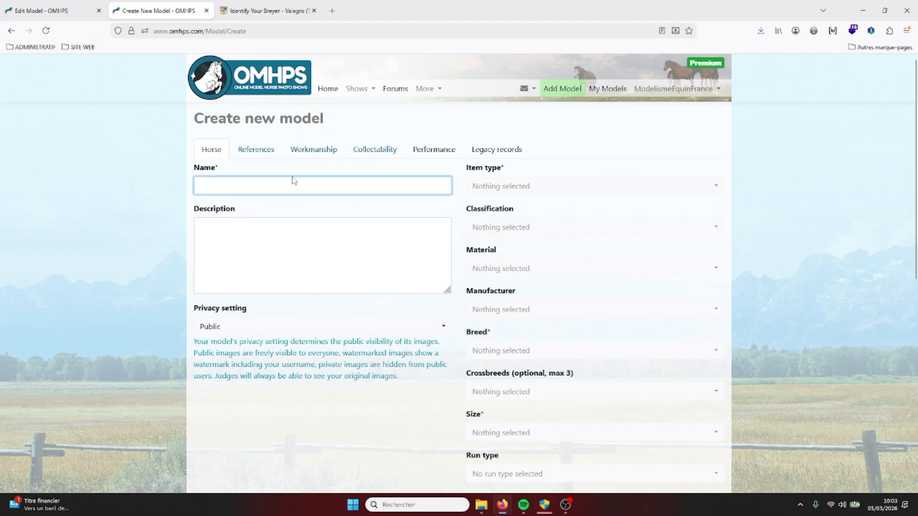
text(Sa)
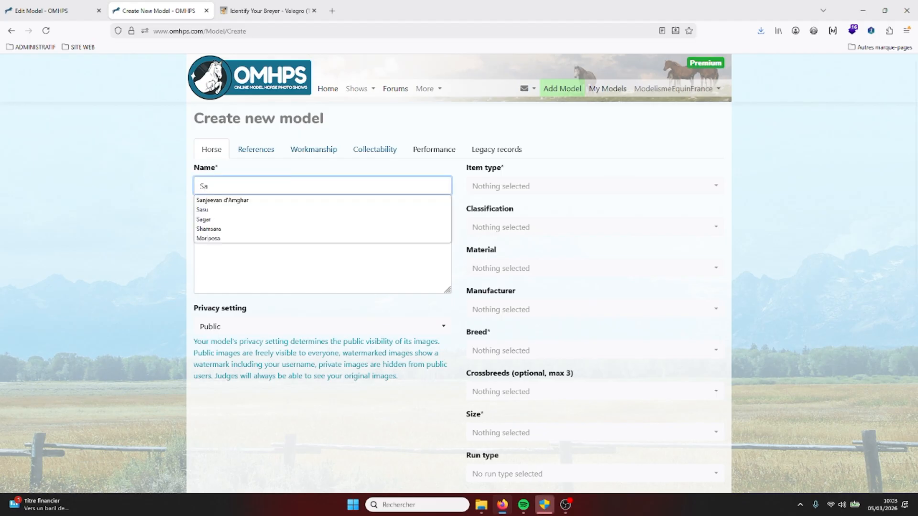
text(si)
key(BackSpace)
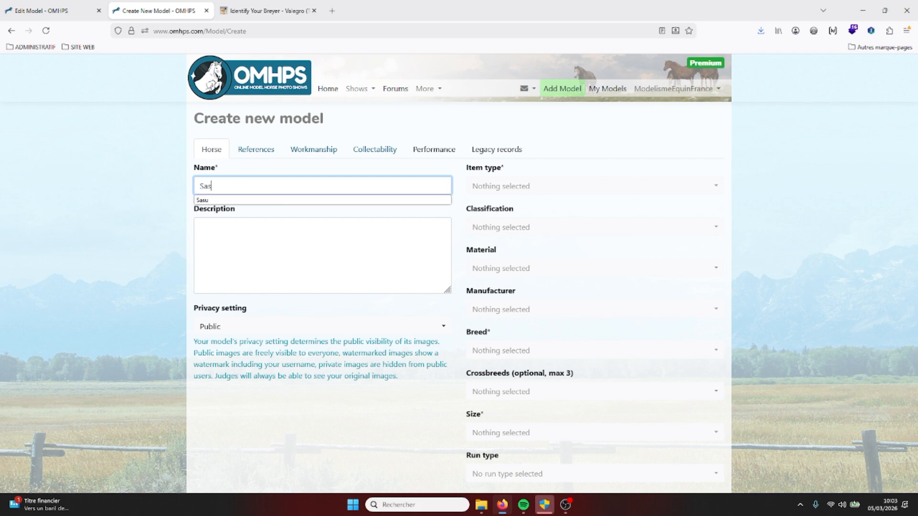
Step: Write the description on four lines: "Breyer custom", "nom du peintre", "nom de l'artiste" and "la taille"
click(266, 248)
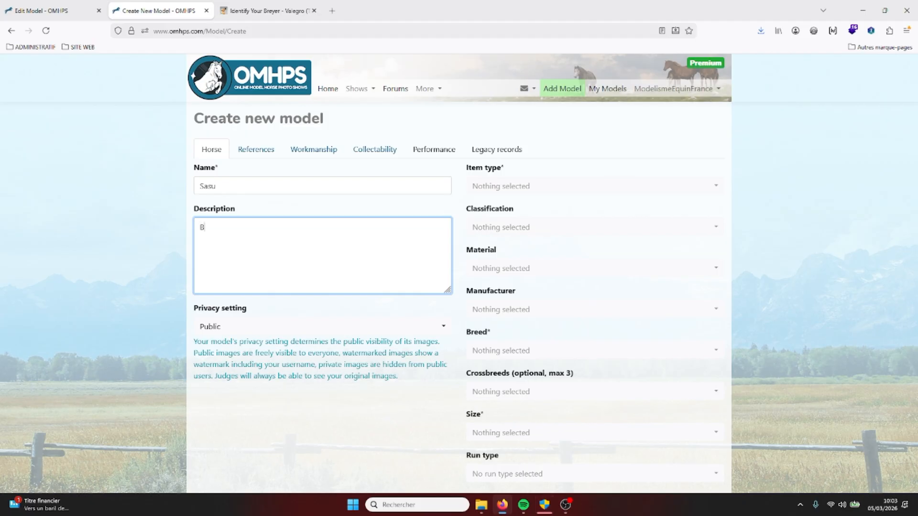
text(Breyer custom)
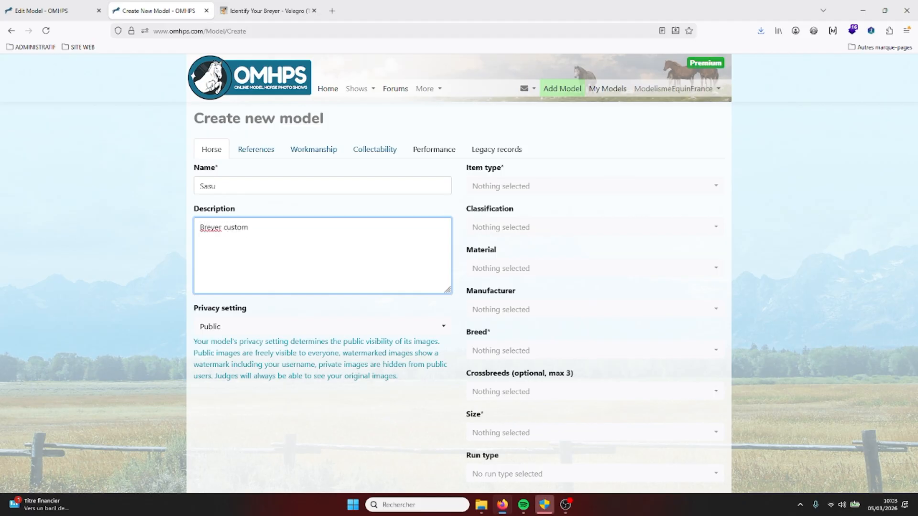
text( nom du peintre)
text( nom de)
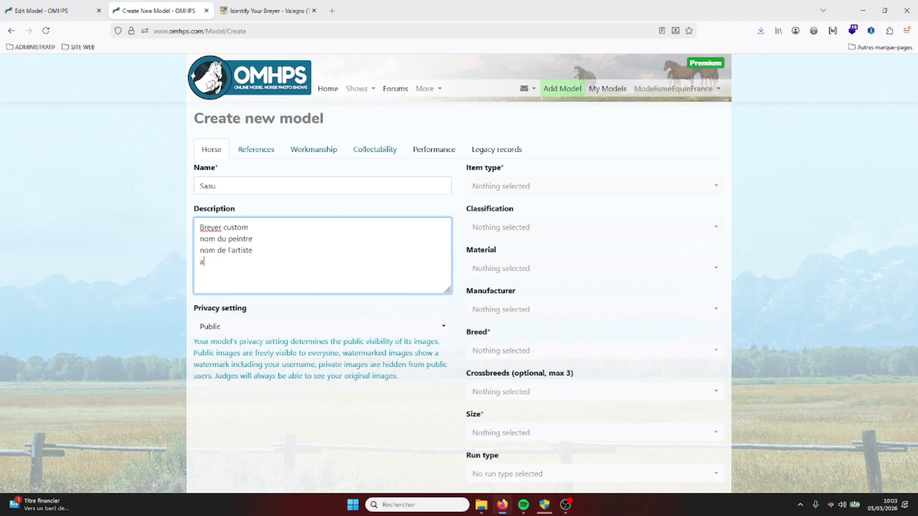
text( l'artiste a tail)
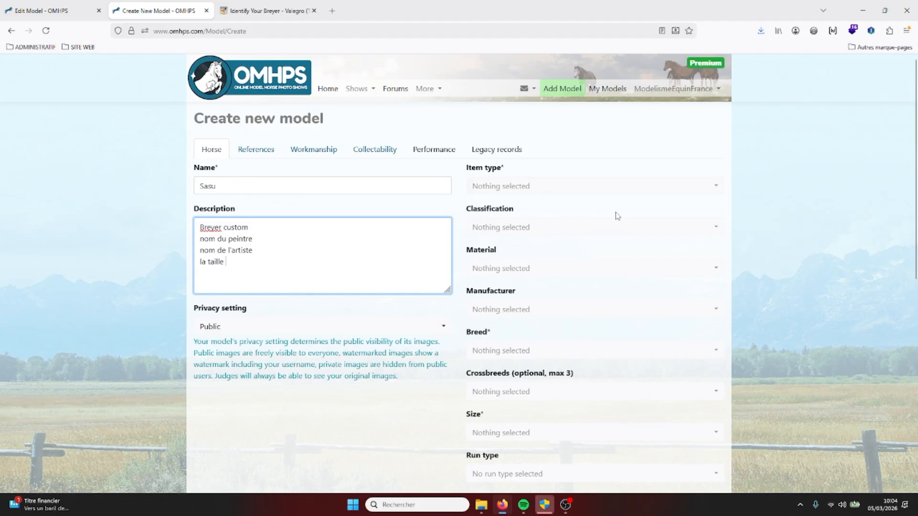
Step: Set the item type to Equid Figurine and the classification to Custom
click(718, 188)
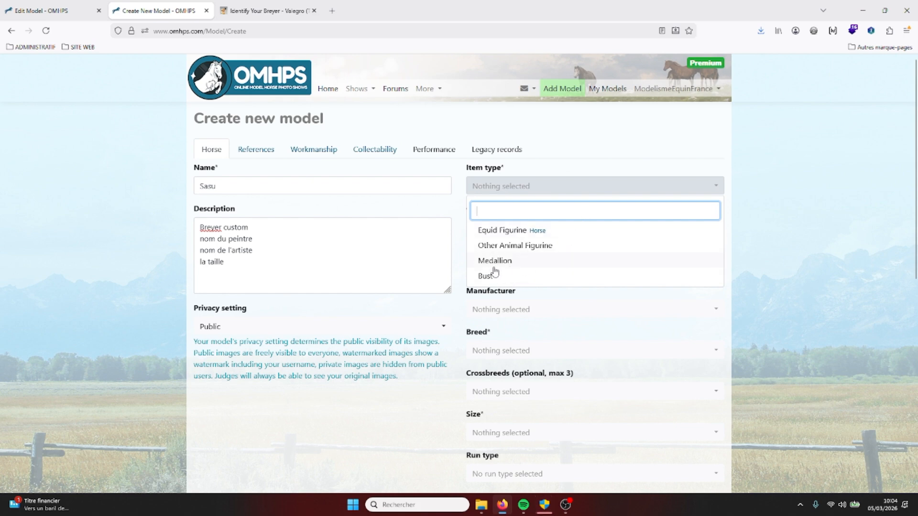
click(511, 231)
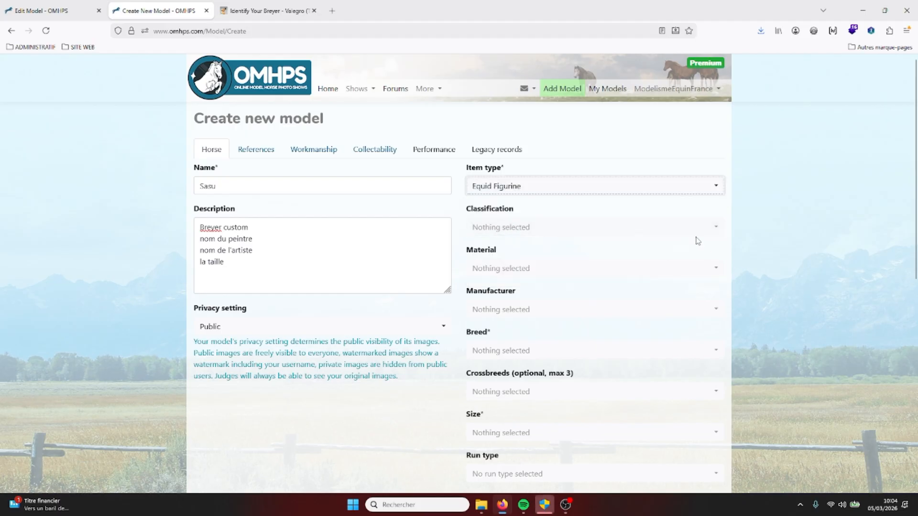
click(713, 229)
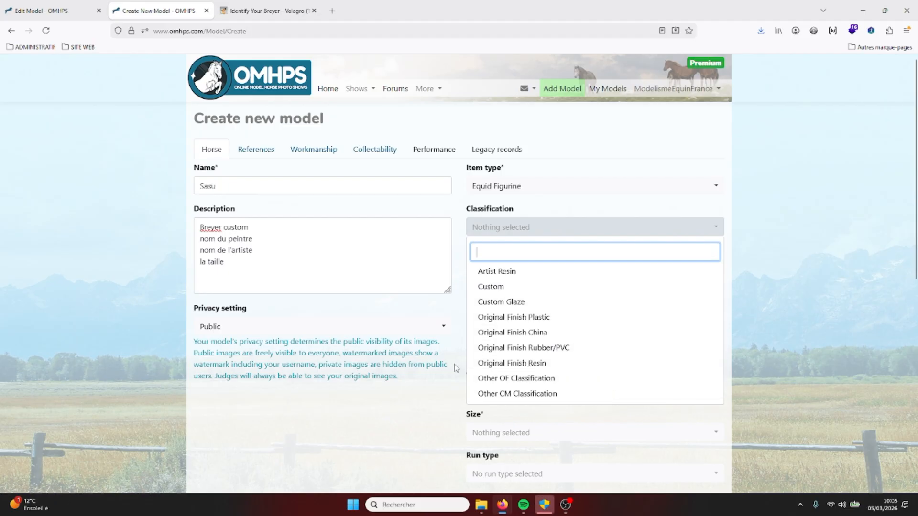
click(497, 290)
Step: Try Artist Resin as the classification, review the other options and return it to Custom
click(505, 232)
click(496, 272)
click(495, 233)
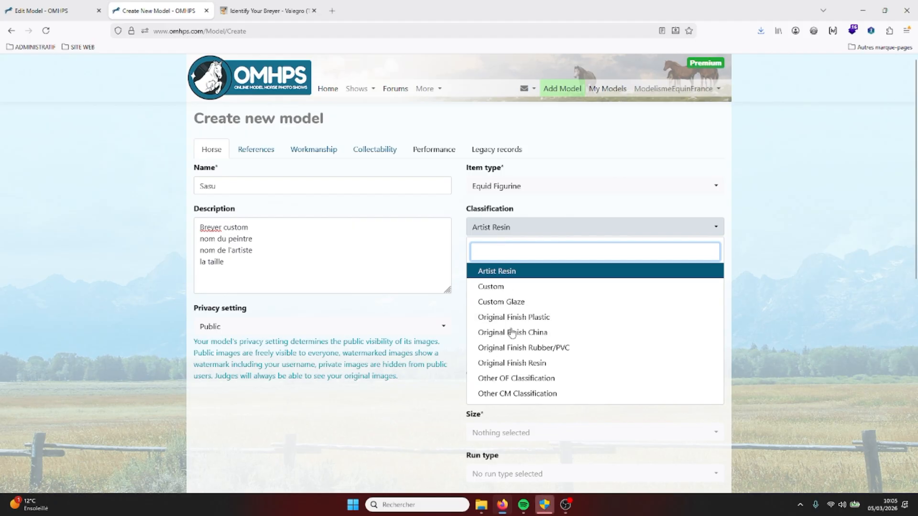
click(496, 226)
click(498, 229)
click(490, 288)
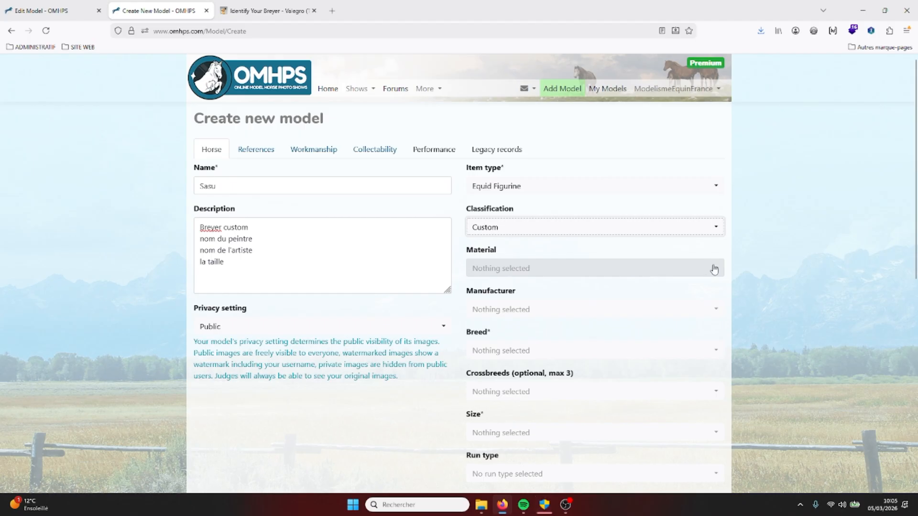
Step: Set the model's material to Unknown
click(714, 270)
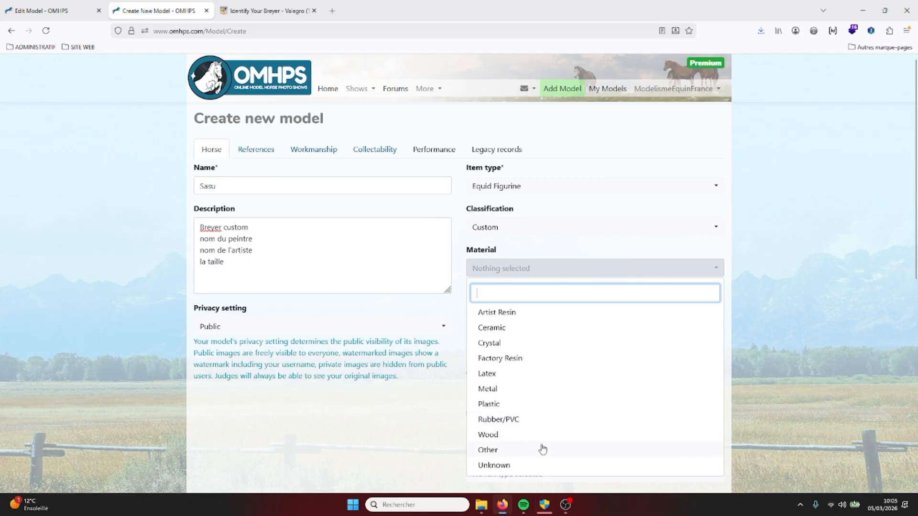
scroll(468, 489, down, 1)
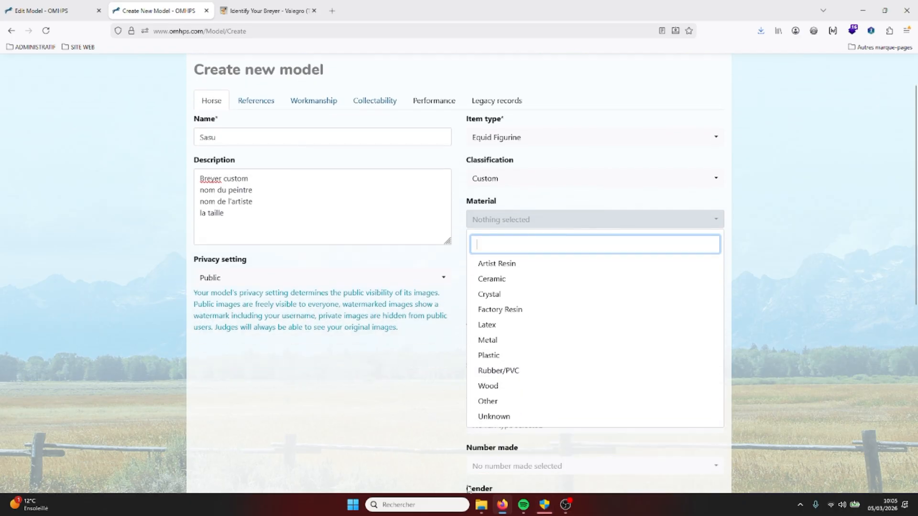
click(502, 417)
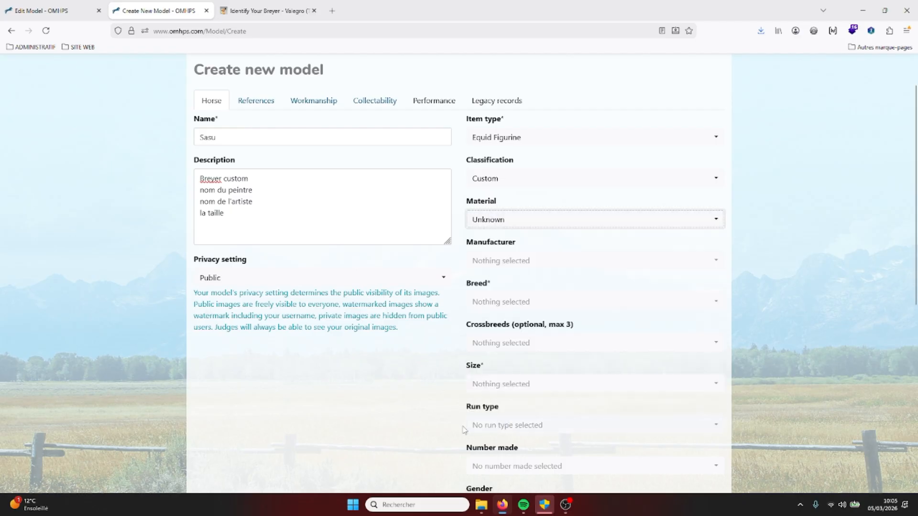
Step: Set the manufacturer to Breyer and the breed to Lusitano
click(710, 262)
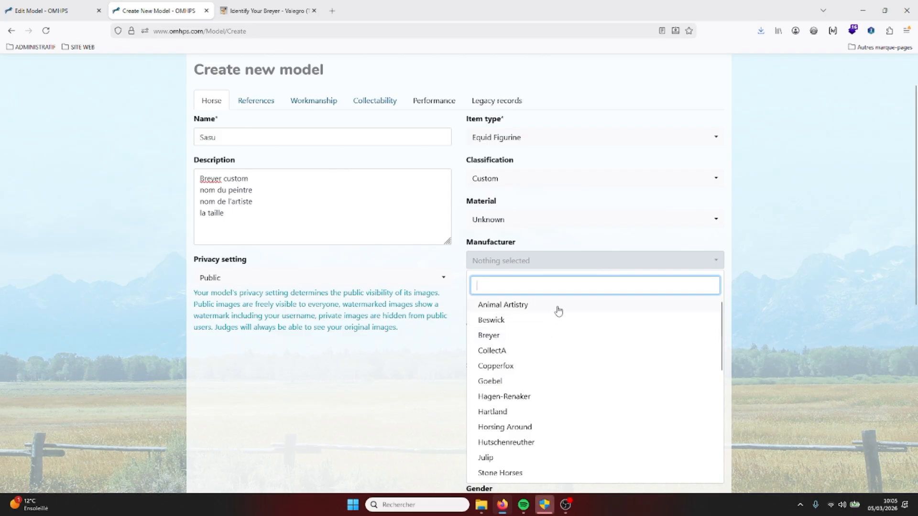
scroll(562, 312, down, 5)
scroll(563, 312, down, 5)
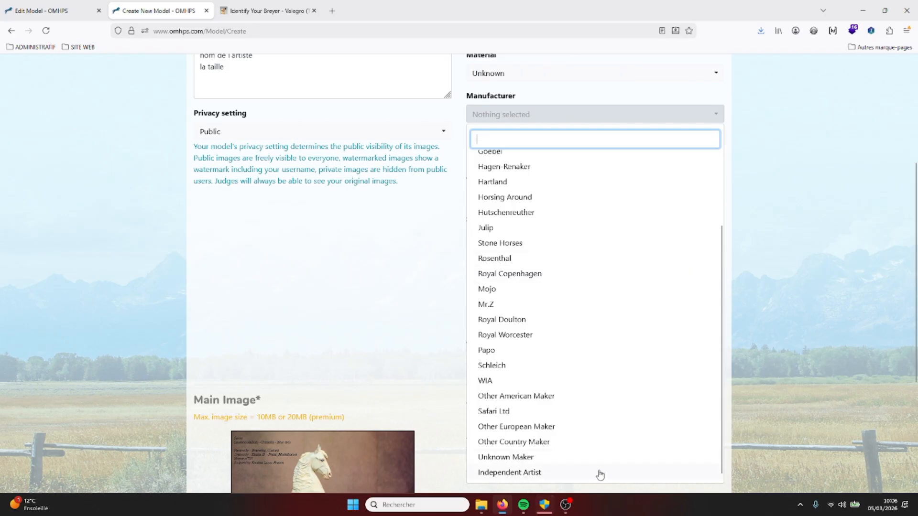
scroll(528, 302, up, 3)
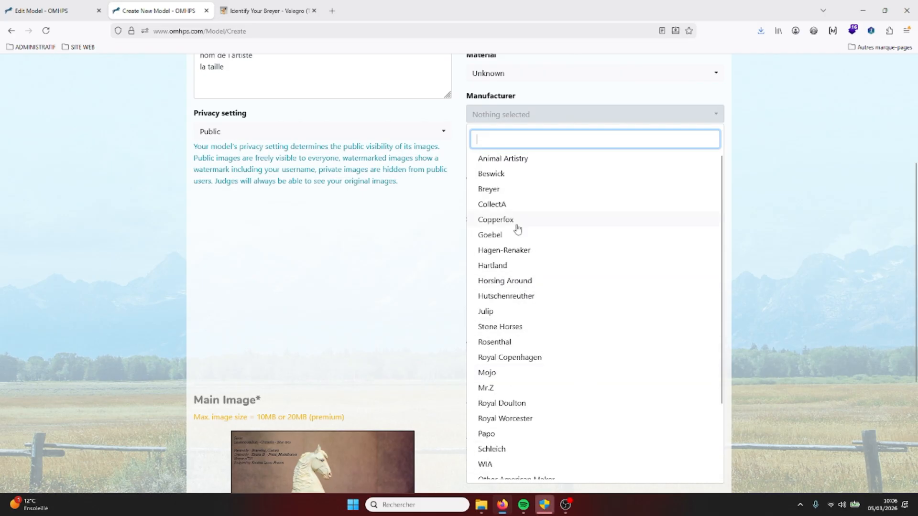
click(486, 190)
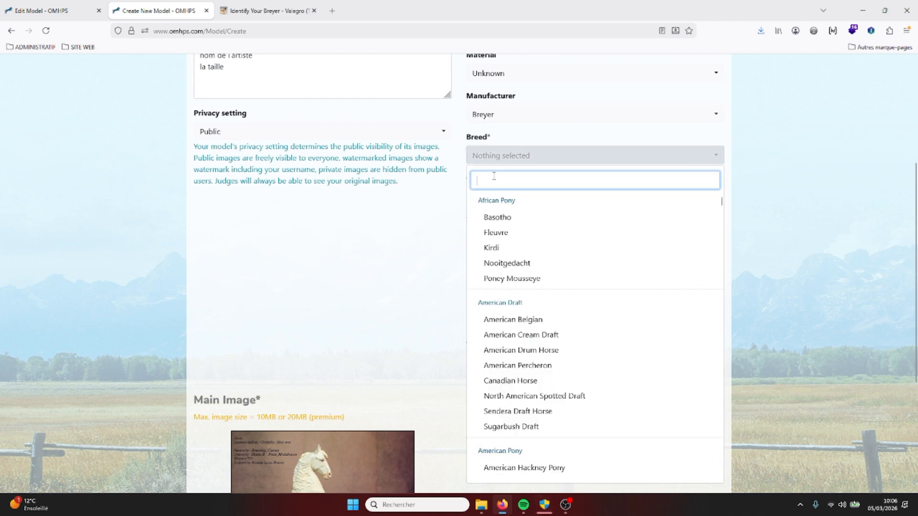
text(lusit)
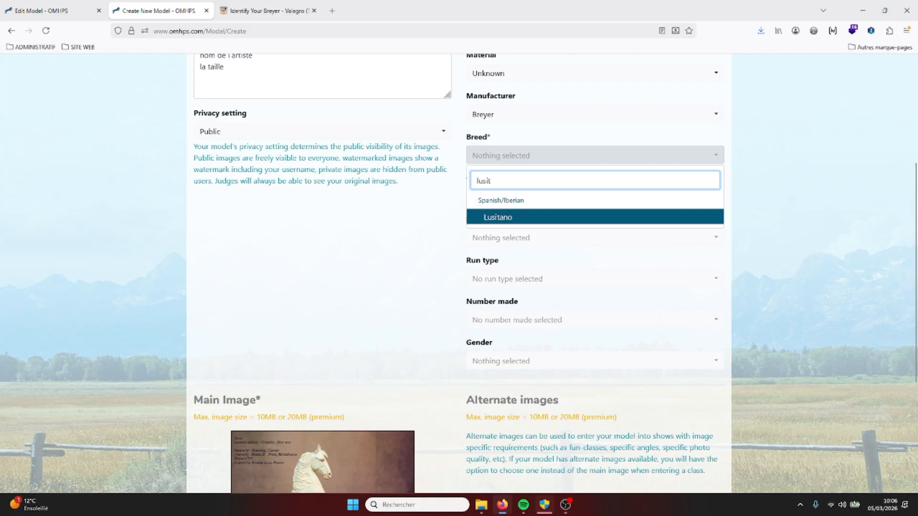
click(519, 220)
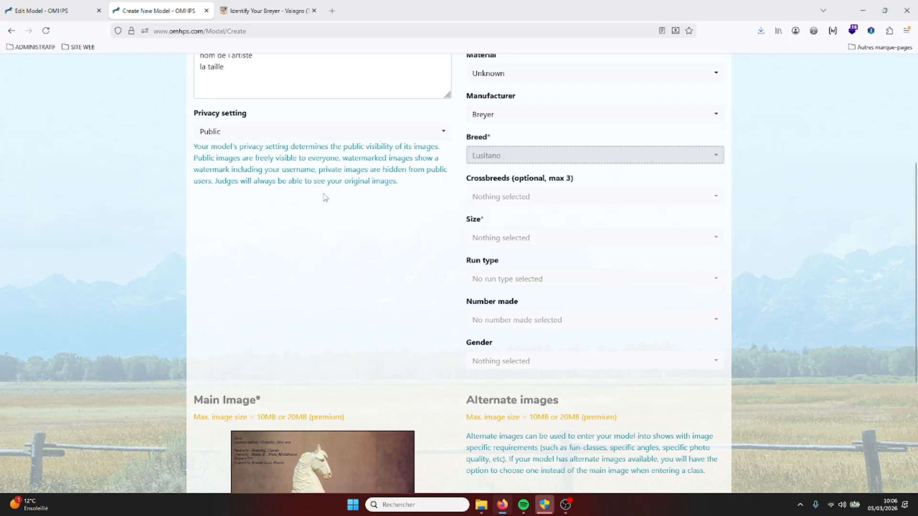
Step: Try American Belgian, American Cream Draft and American Drum Horse as the crossbreeds
scroll(338, 308, up, 3)
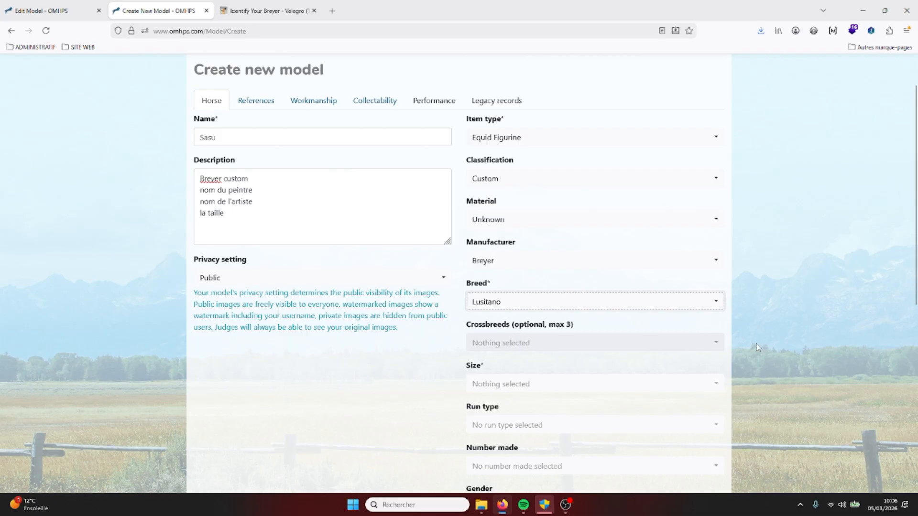
click(720, 347)
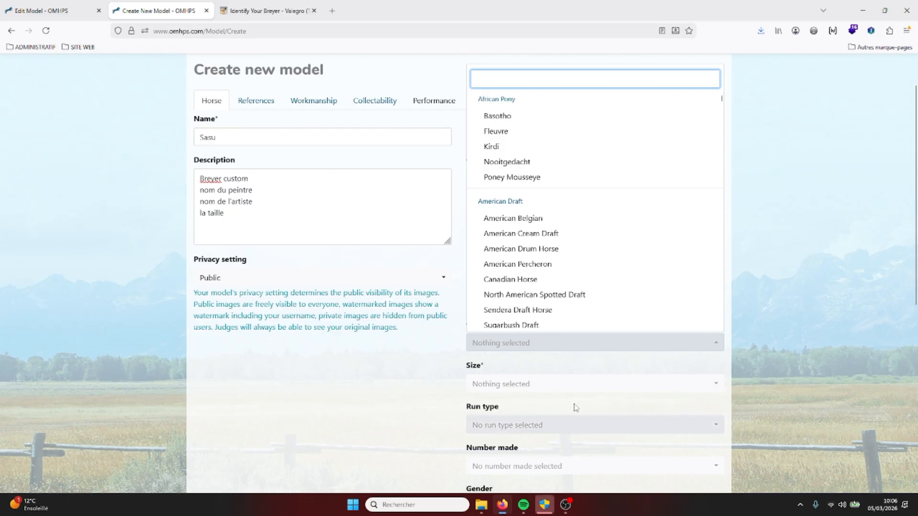
click(530, 219)
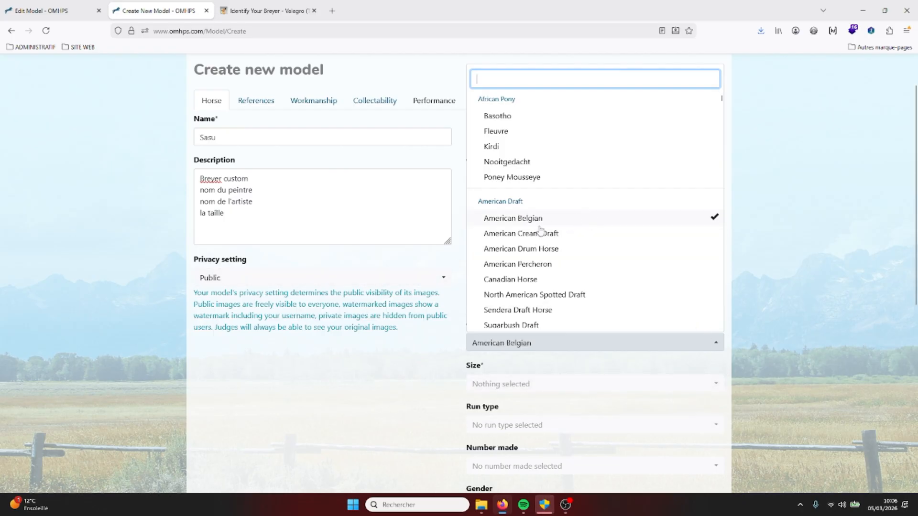
click(521, 234)
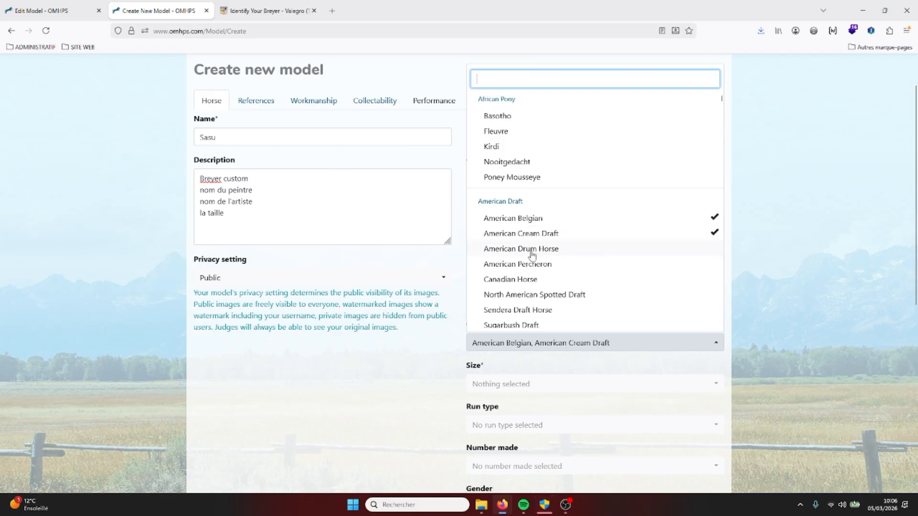
click(530, 250)
click(403, 409)
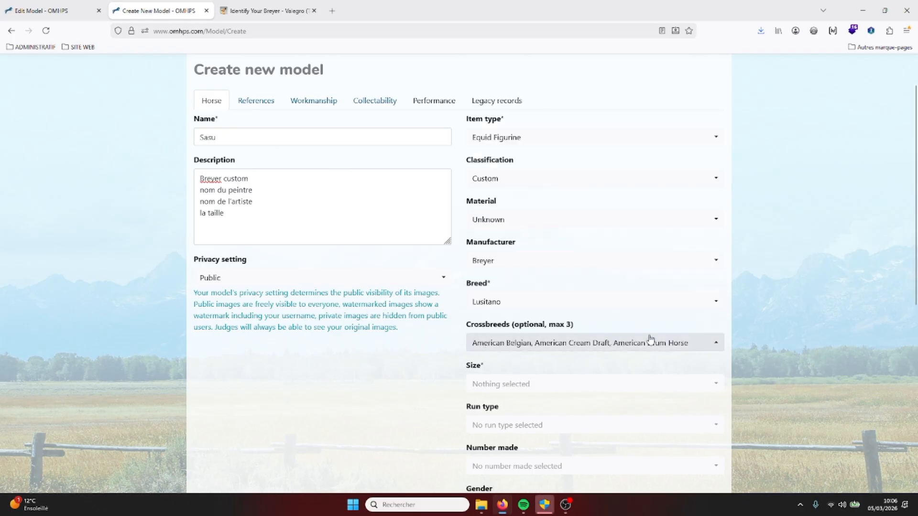
Step: Remove all three selected crossbreeds from the model
click(715, 343)
click(510, 221)
click(513, 235)
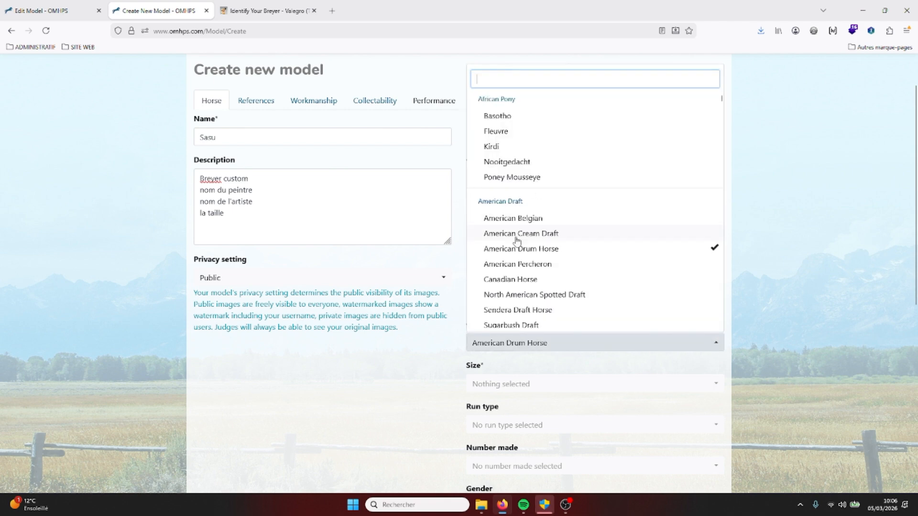
click(517, 249)
drag(382, 401, 383, 398)
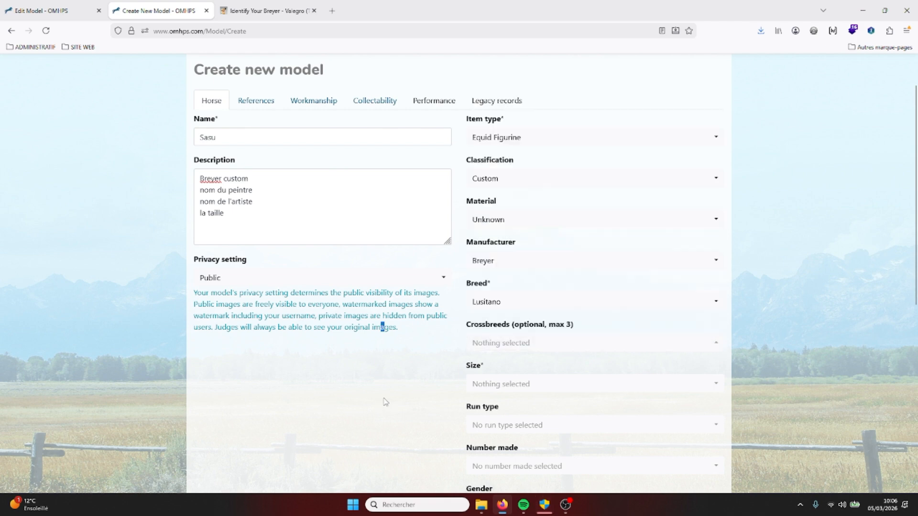
Step: Set the size to 1:9 Scale (Traditional) and review the run type options without choosing one
scroll(386, 392, down, 2)
click(527, 290)
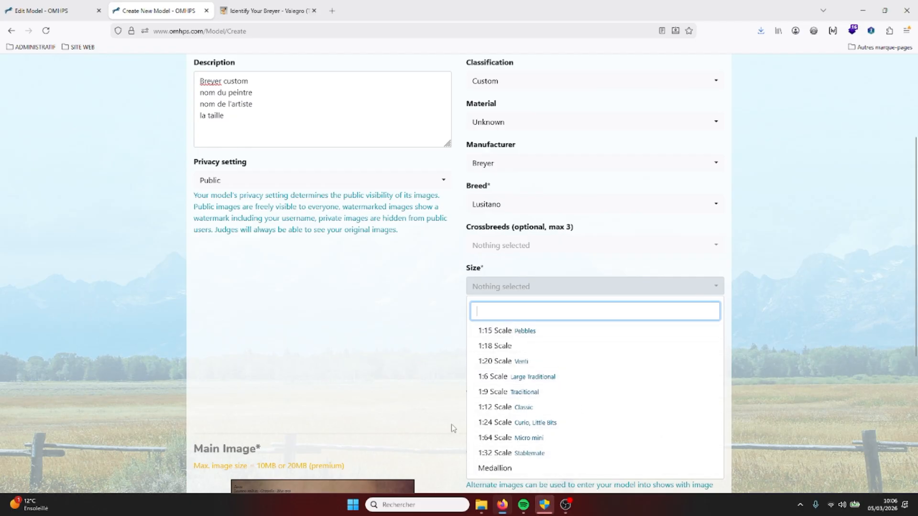
click(526, 396)
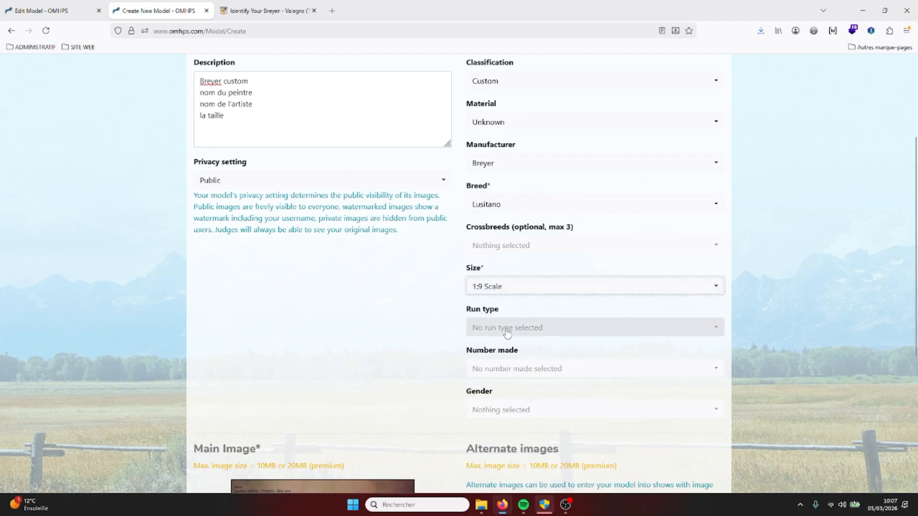
click(509, 328)
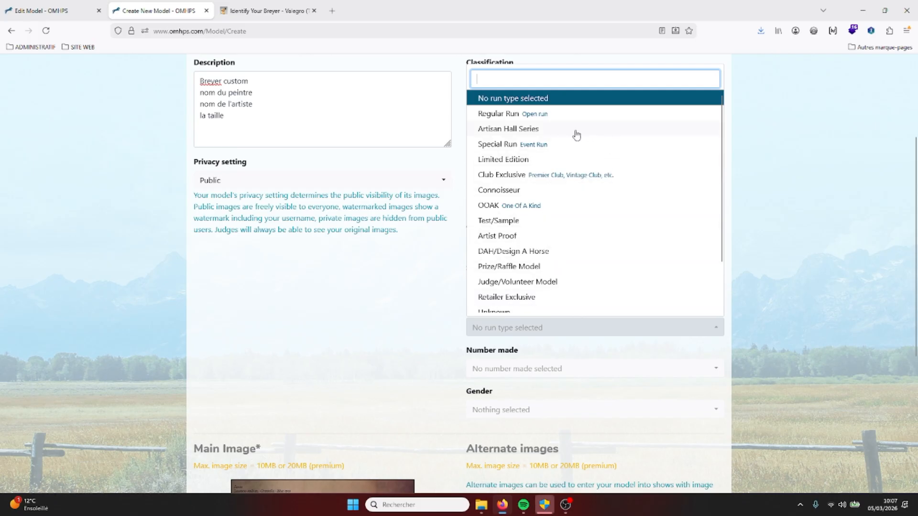
scroll(576, 191, down, 1)
scroll(576, 194, down, 2)
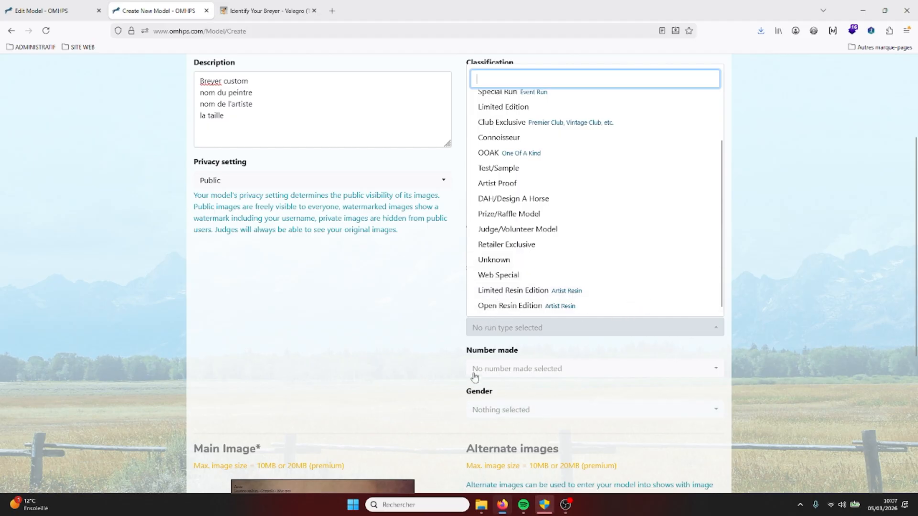
click(432, 368)
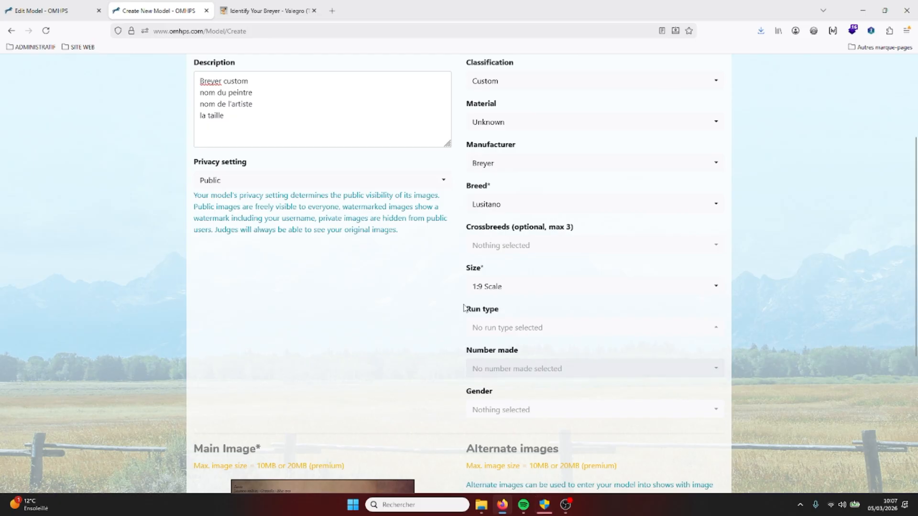
Step: Set the model's gender to Stallion
scroll(426, 358, down, 2)
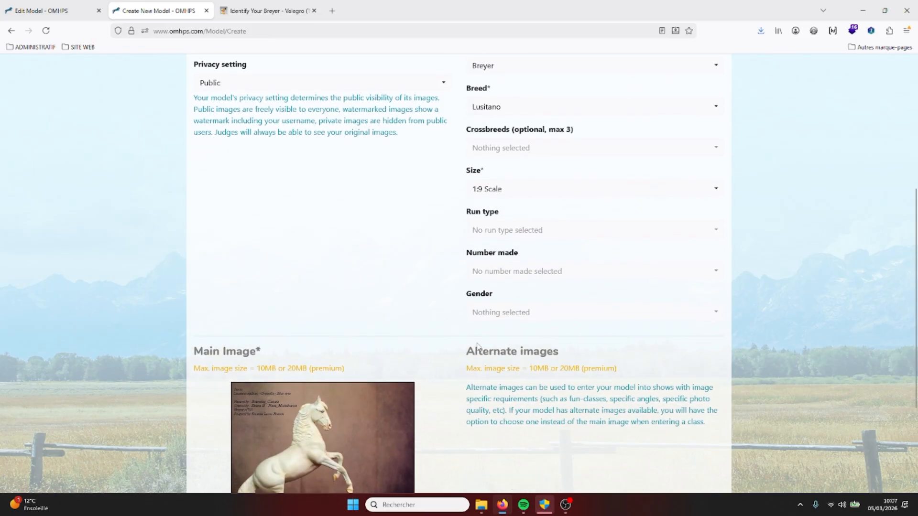
click(719, 316)
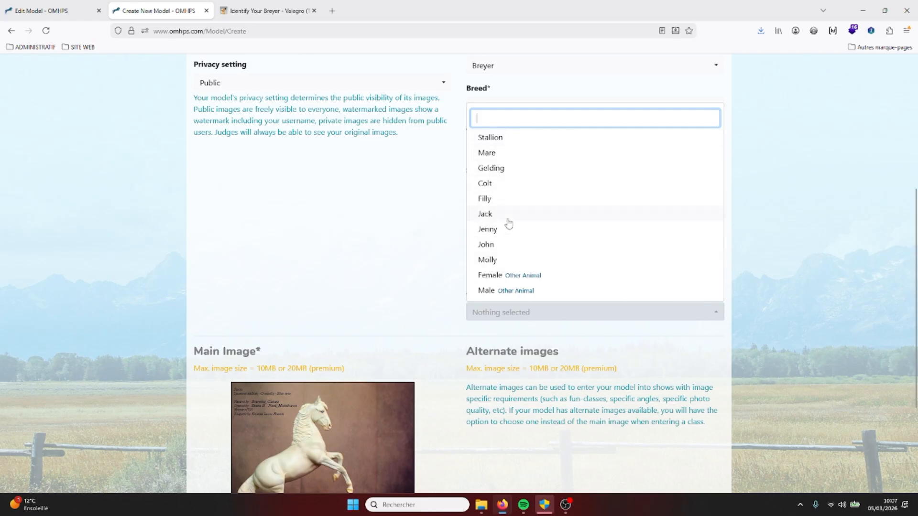
click(490, 138)
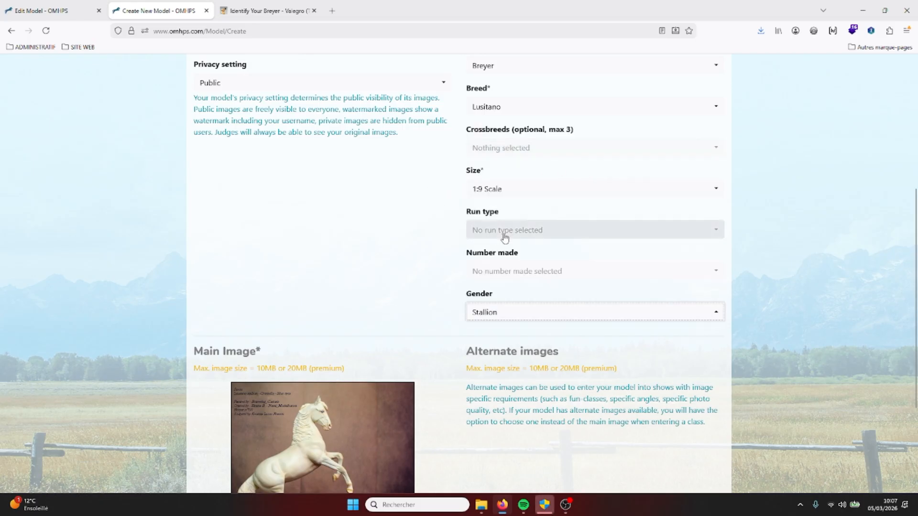
Step: Add 2.jpg and 5.jpg from the SASU folder as the model's alternate images
scroll(411, 263, up, 5)
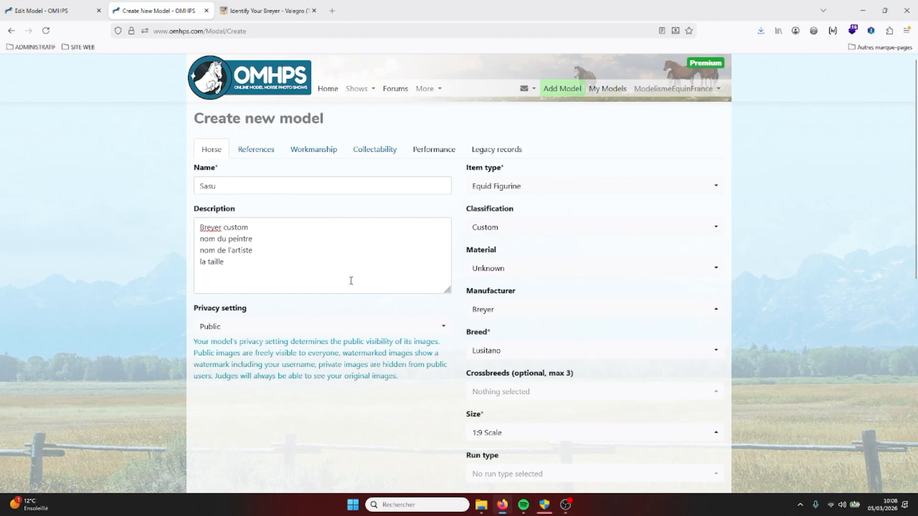
scroll(351, 280, down, 8)
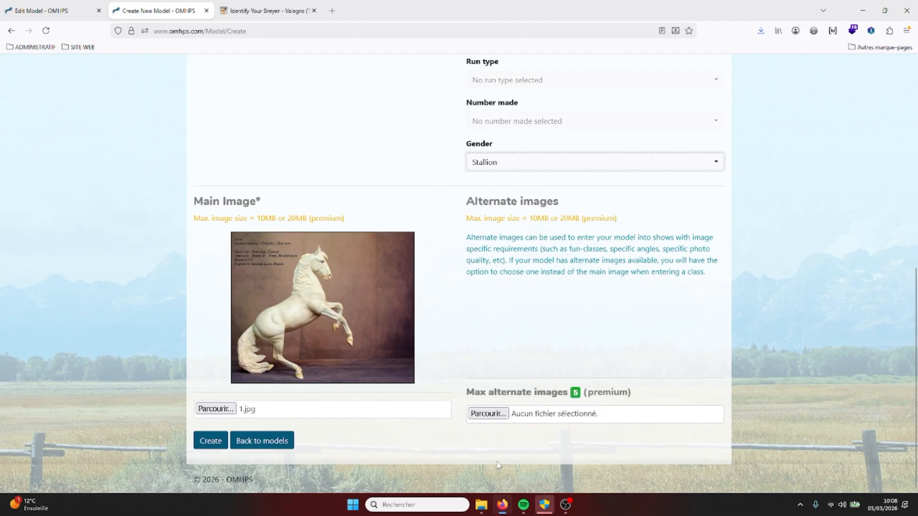
click(485, 414)
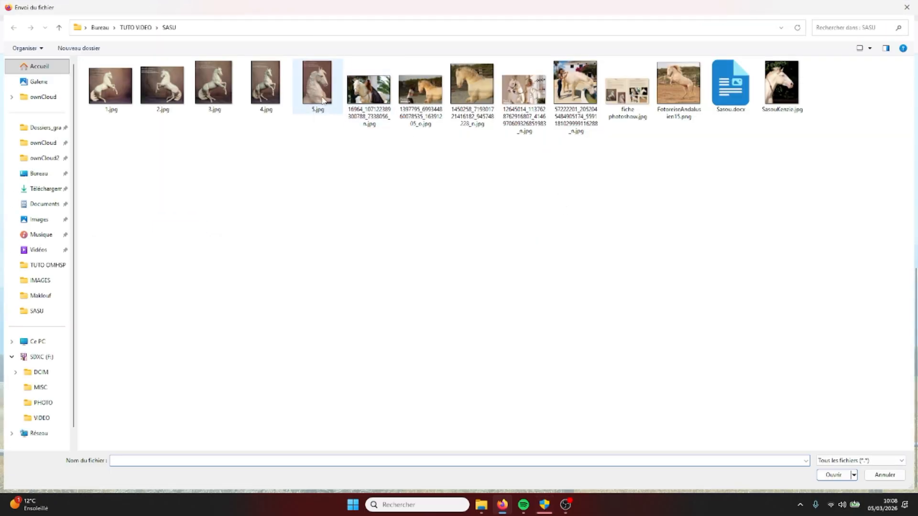
click(318, 103)
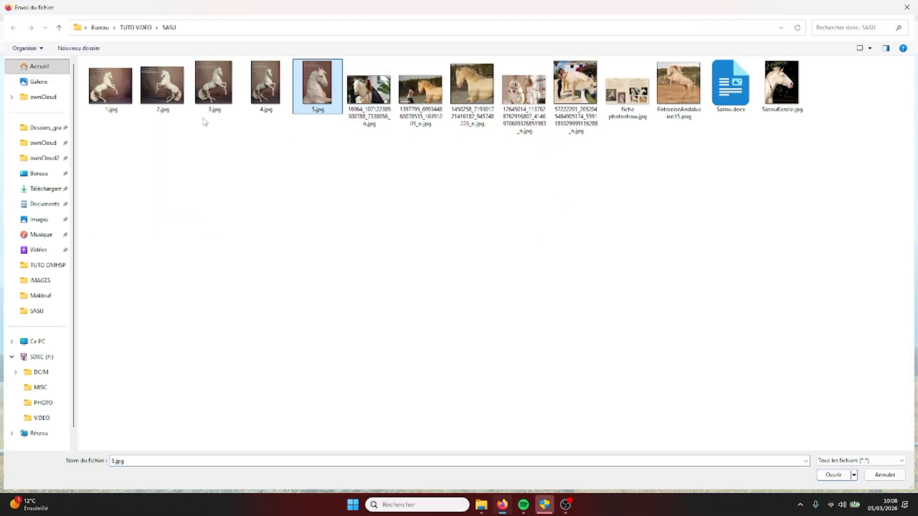
ctrl+click(162, 85)
click(835, 476)
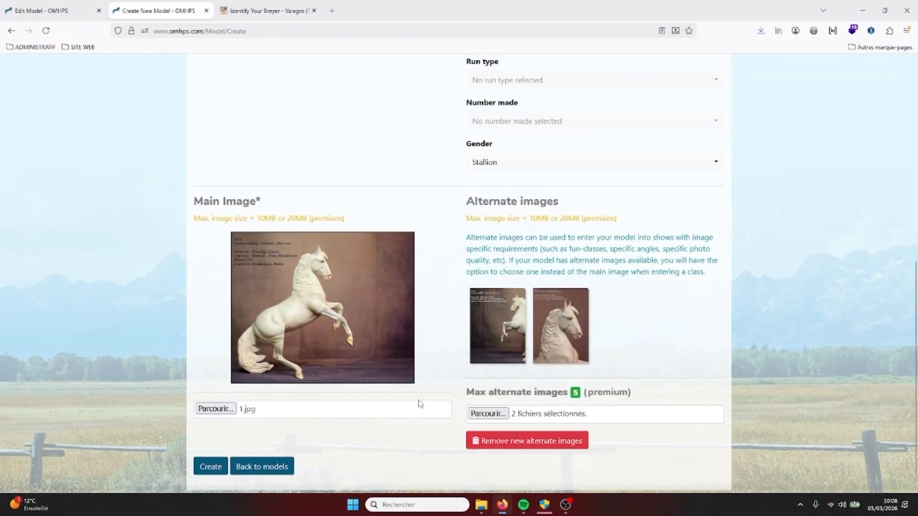
Step: Submit the new Sasu model, confirming its creation, and look over its details page
click(210, 467)
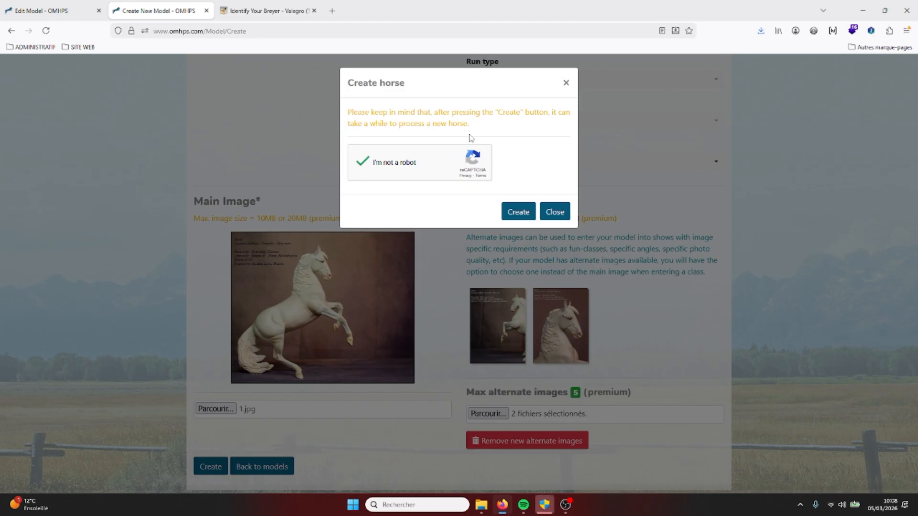
click(508, 213)
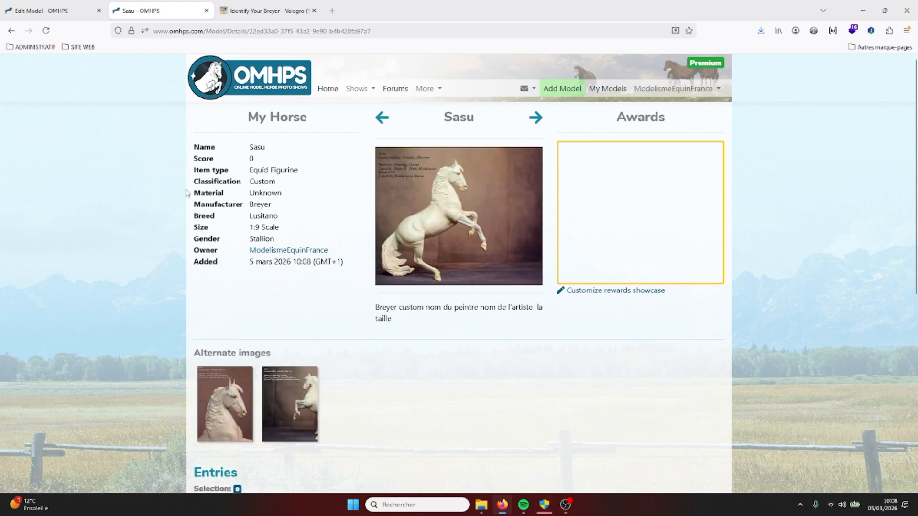
scroll(187, 193, down, 7)
scroll(250, 317, up, 7)
scroll(371, 243, down, 7)
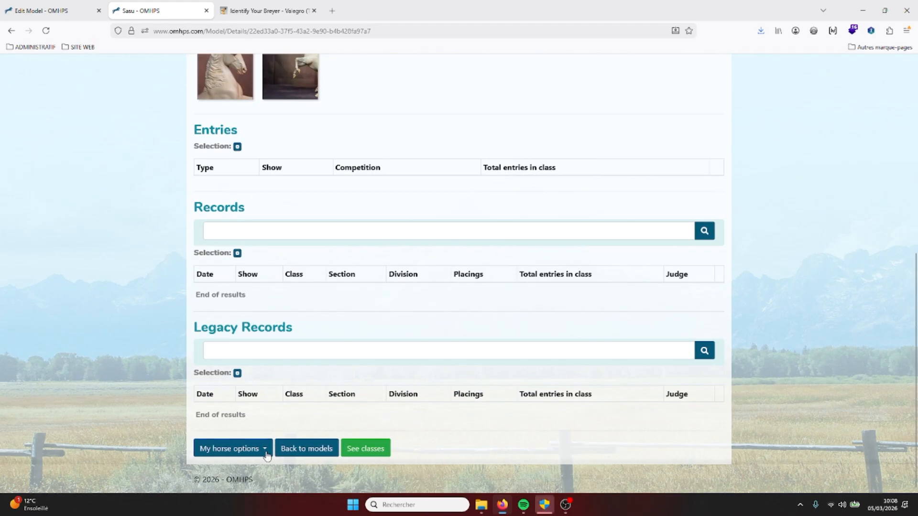
Step: Open the Sasu entry for editing and start choosing reference image files in its references section
click(267, 452)
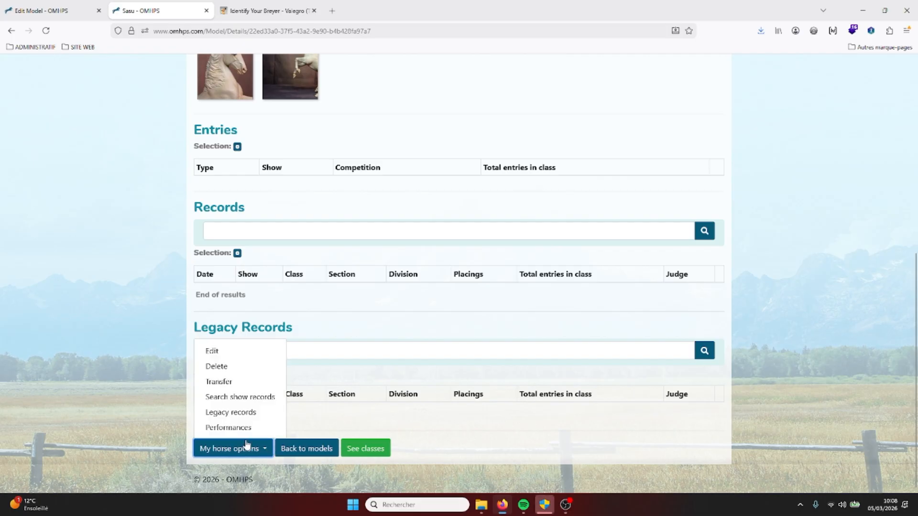
click(213, 351)
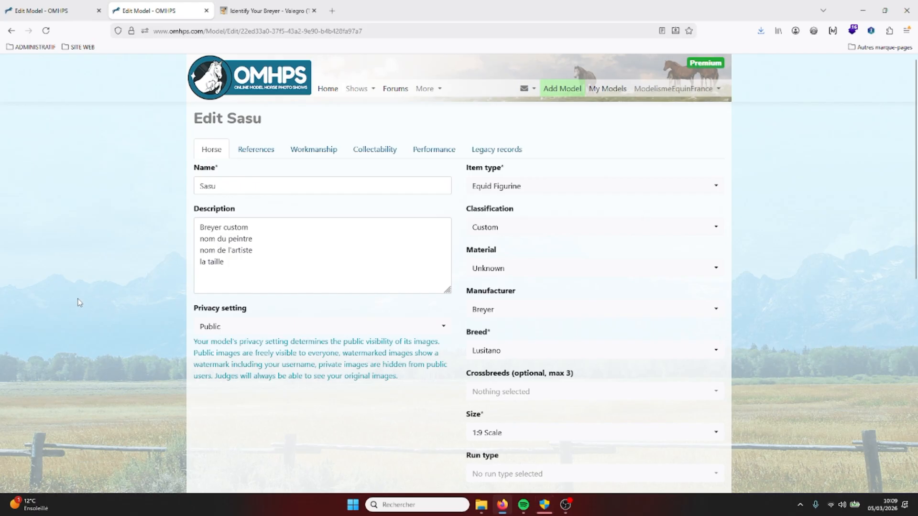
scroll(96, 285, down, 8)
scroll(105, 285, up, 8)
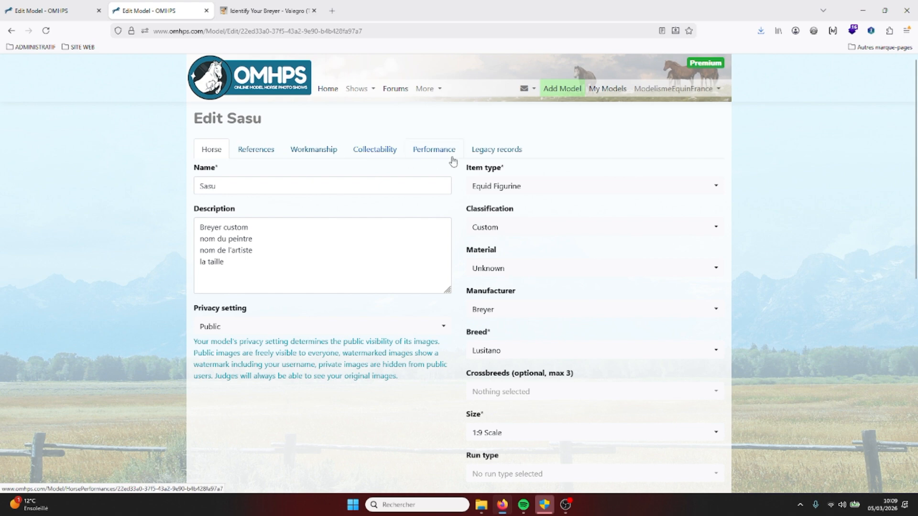
click(248, 158)
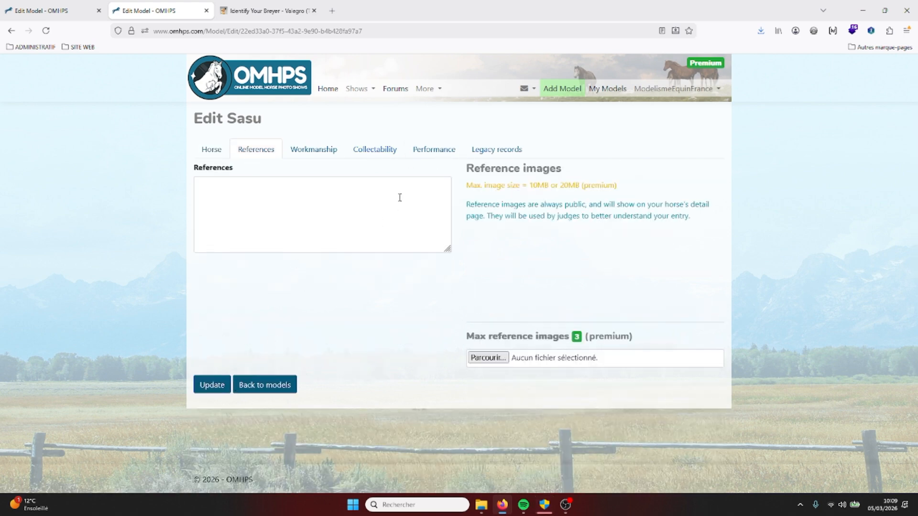
click(487, 358)
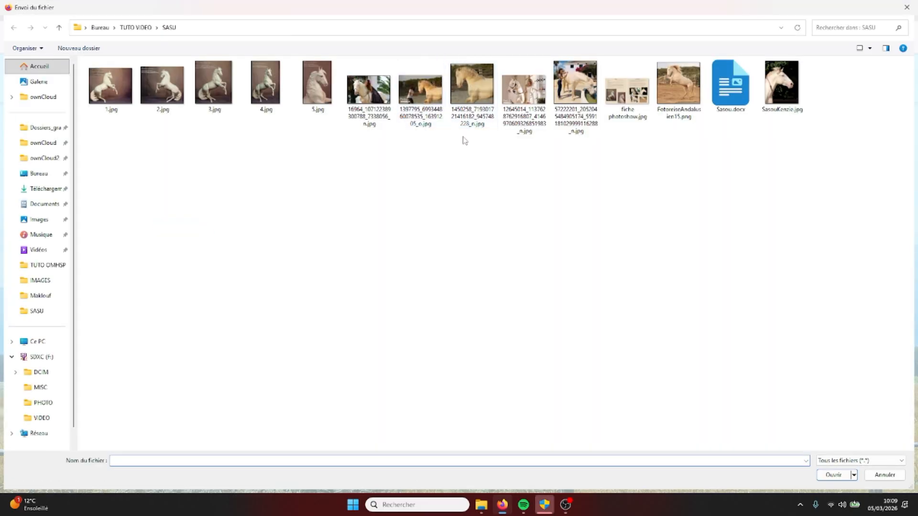
click(479, 118)
ctrl+click(360, 123)
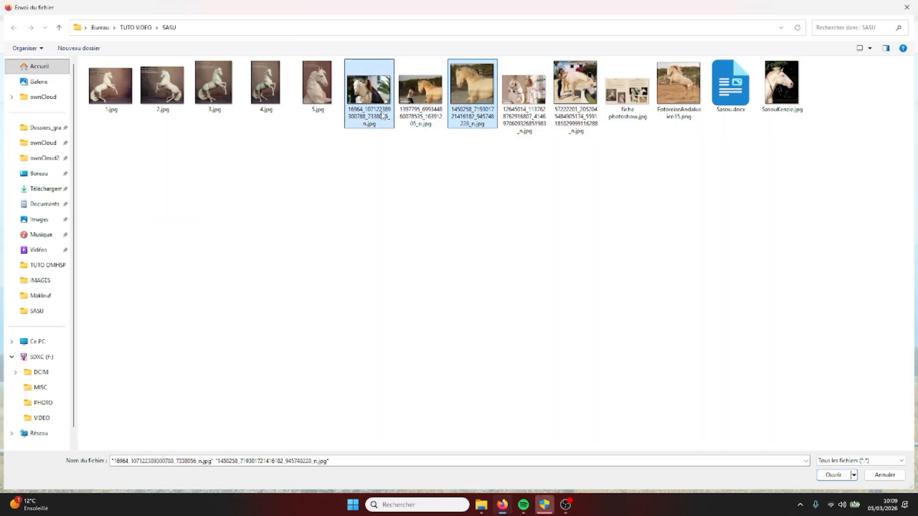
ctrl+click(421, 114)
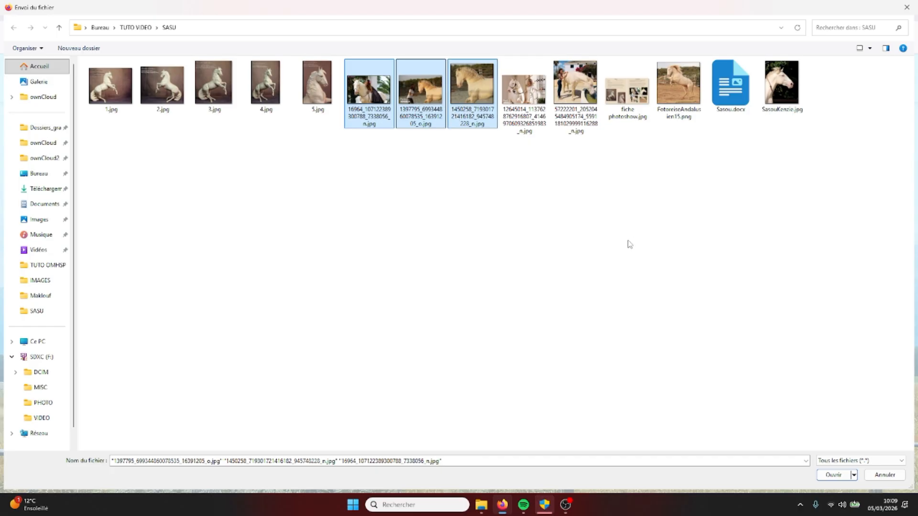
click(413, 109)
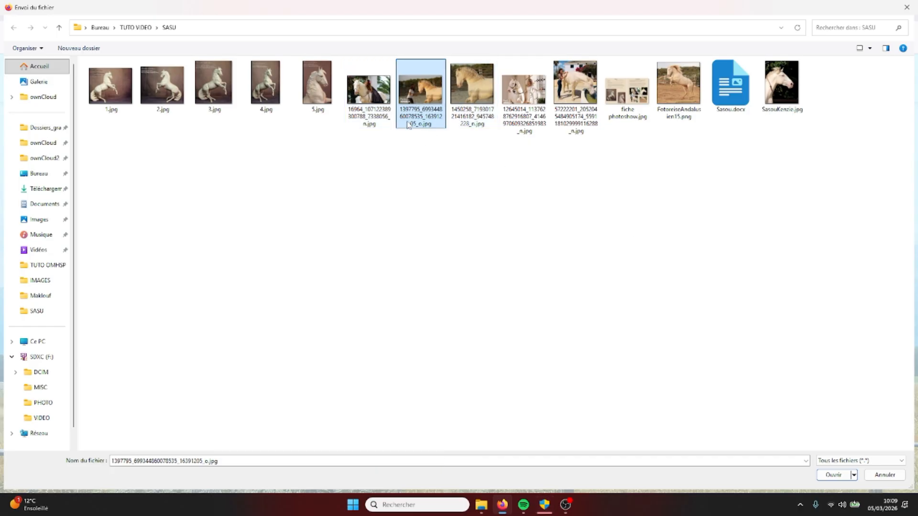
click(478, 109)
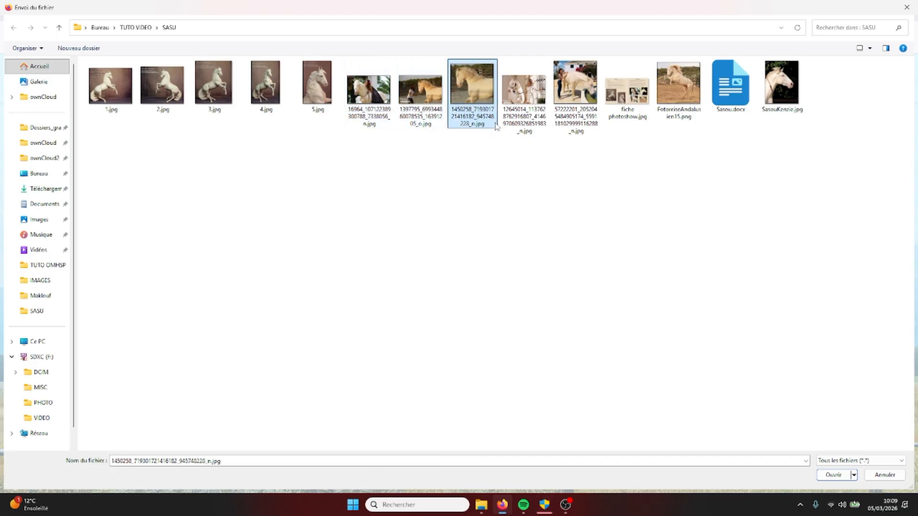
ctrl+click(624, 113)
ctrl+click(668, 108)
click(832, 476)
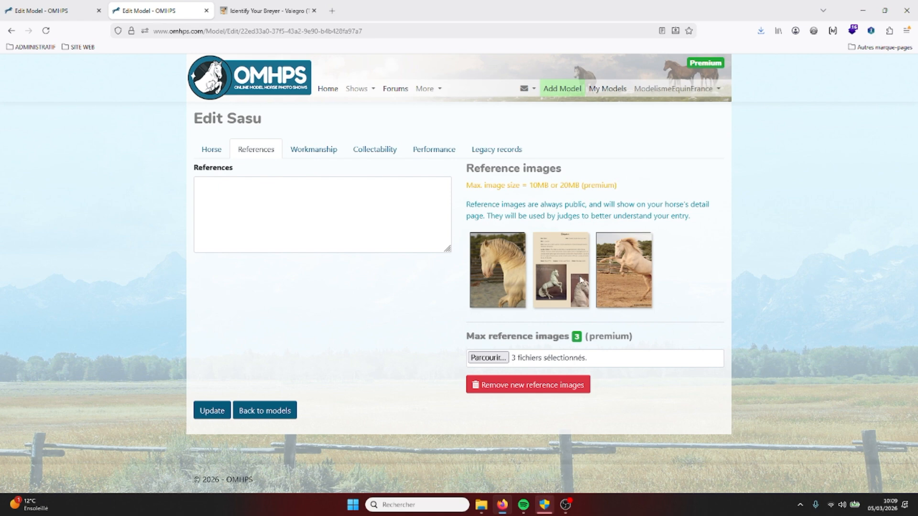
Step: Enter "Cf fiche de référence" as the references text and open the workmanship section
click(231, 198)
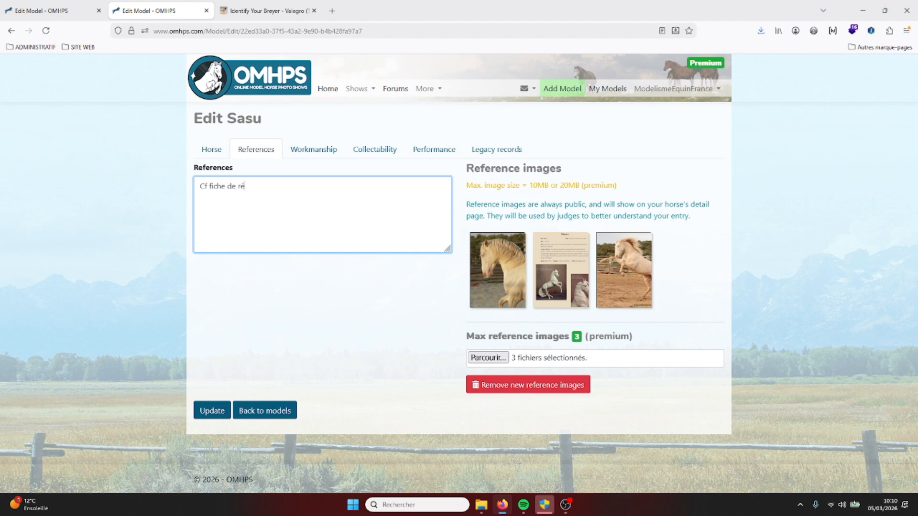
text(rence)
click(307, 160)
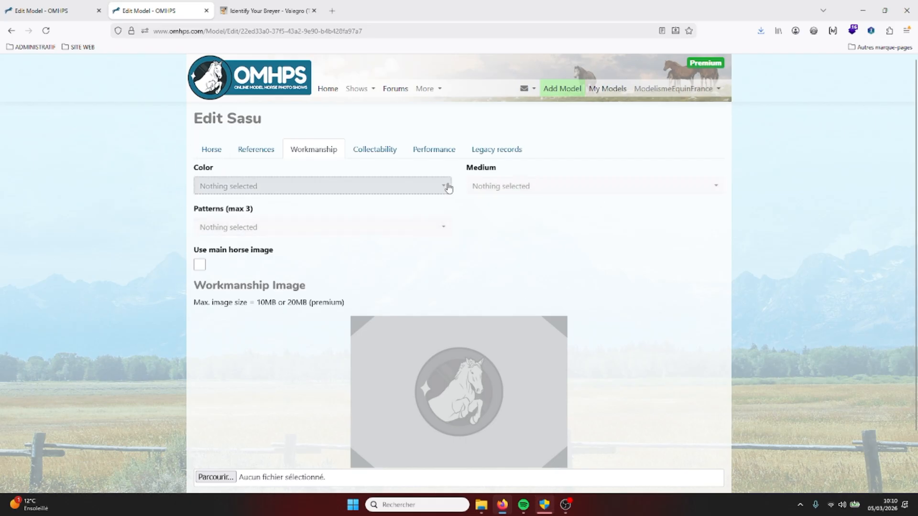
Step: Set the workmanship color of the Sasu entry to Double Cream
click(447, 186)
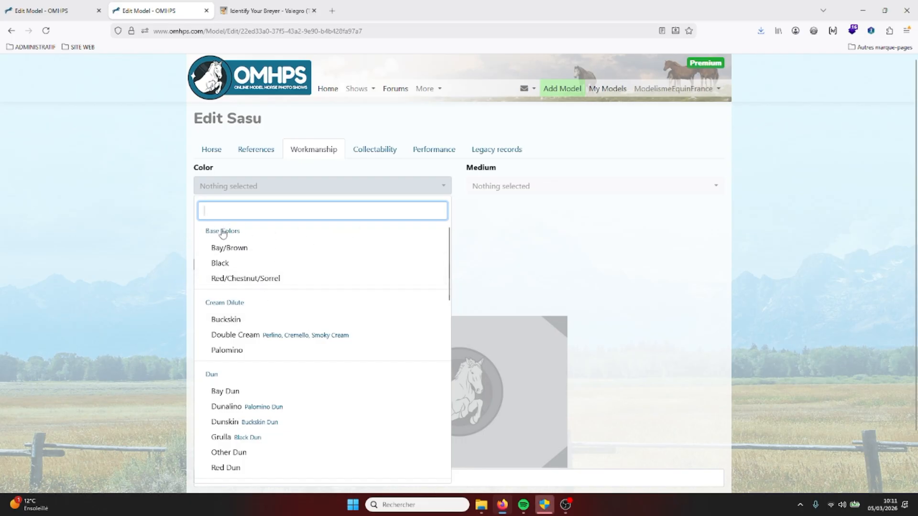
scroll(308, 257, down, 6)
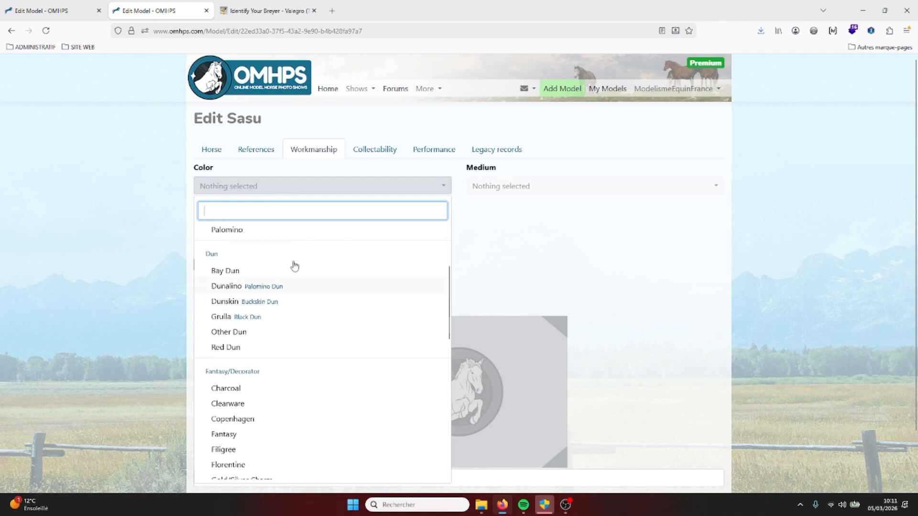
scroll(303, 300, up, 3)
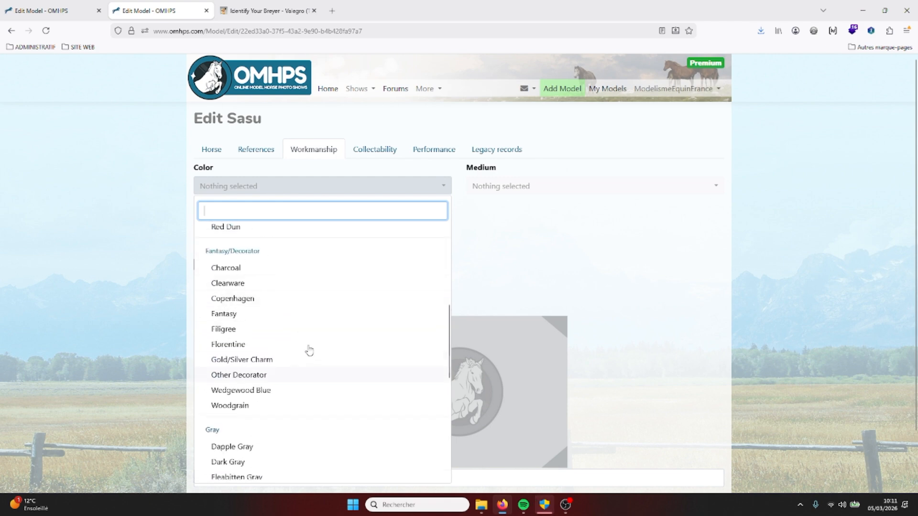
scroll(371, 309, down, 2)
scroll(287, 310, down, 3)
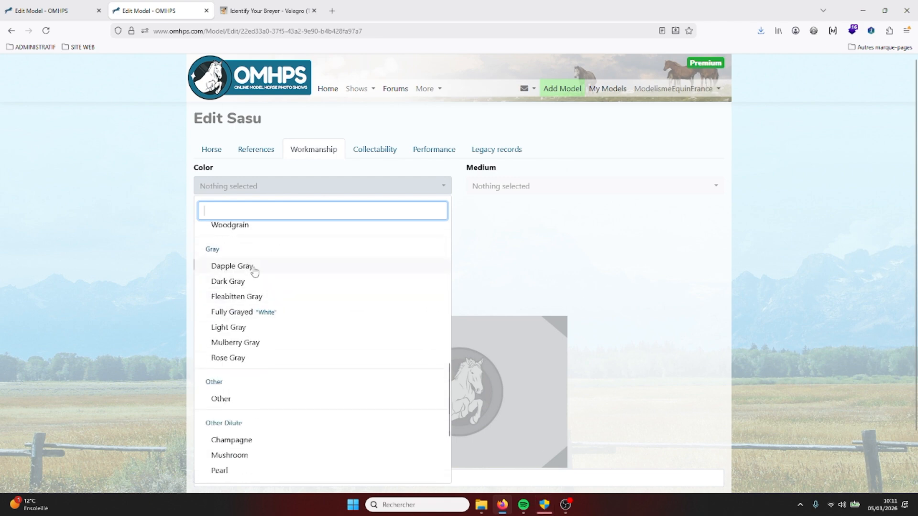
scroll(344, 330, down, 2)
scroll(334, 320, down, 2)
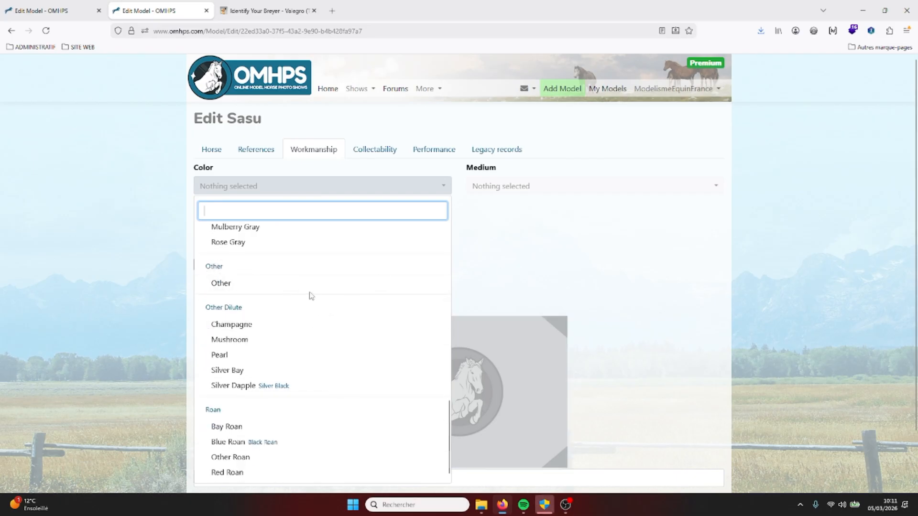
scroll(313, 289, down, 2)
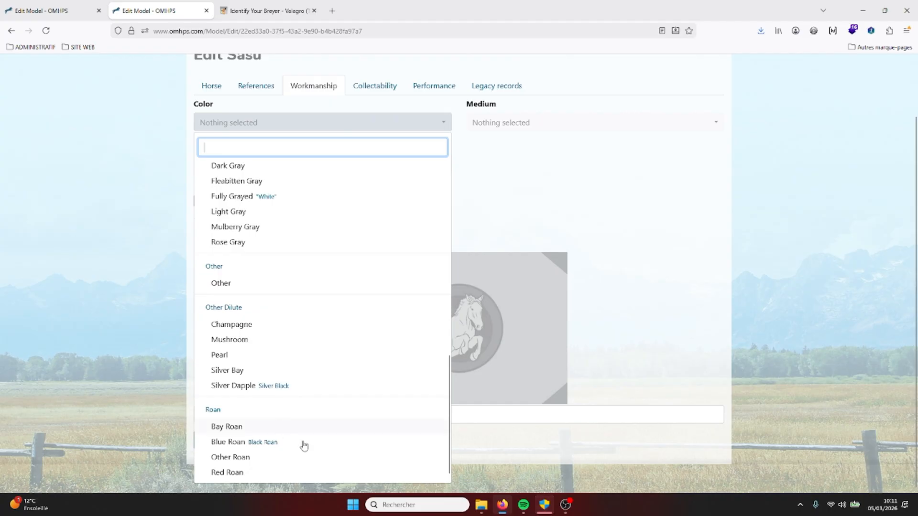
scroll(325, 437, up, 6)
scroll(341, 430, up, 6)
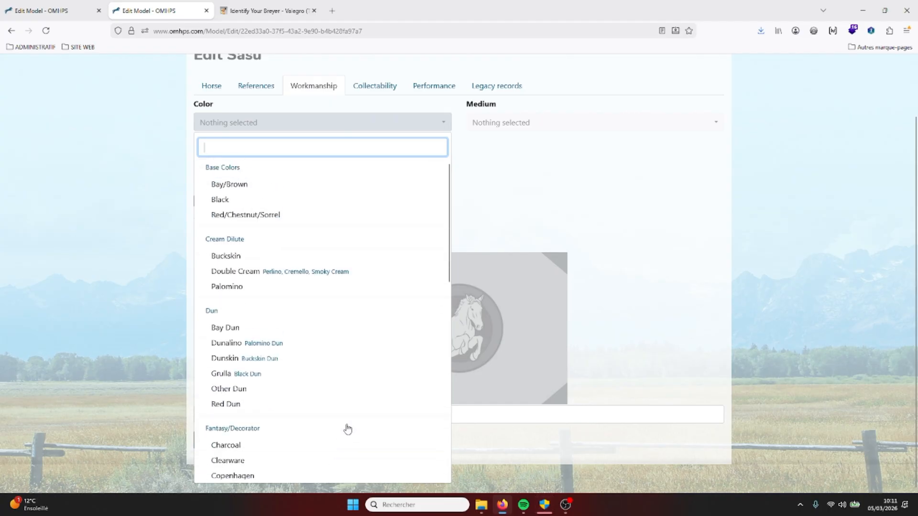
click(285, 275)
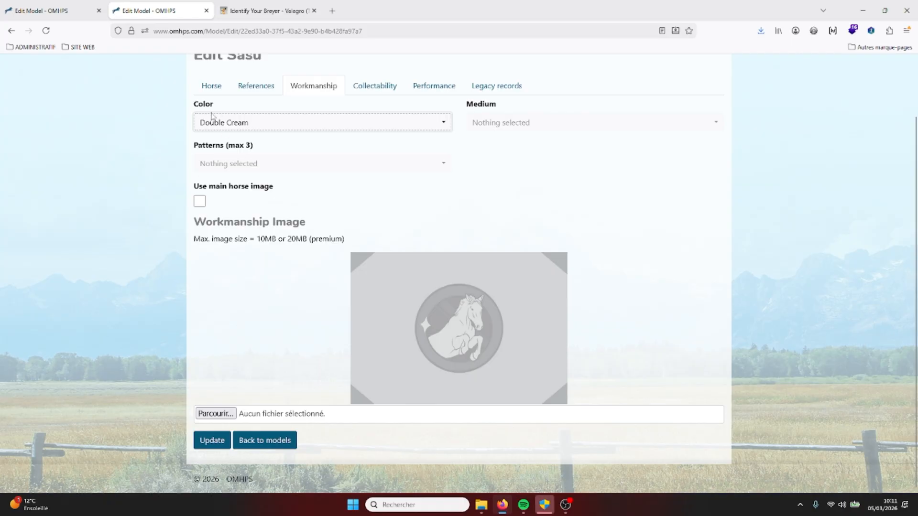
Step: Choose Solid as the pattern in Sasu's workmanship details
click(449, 165)
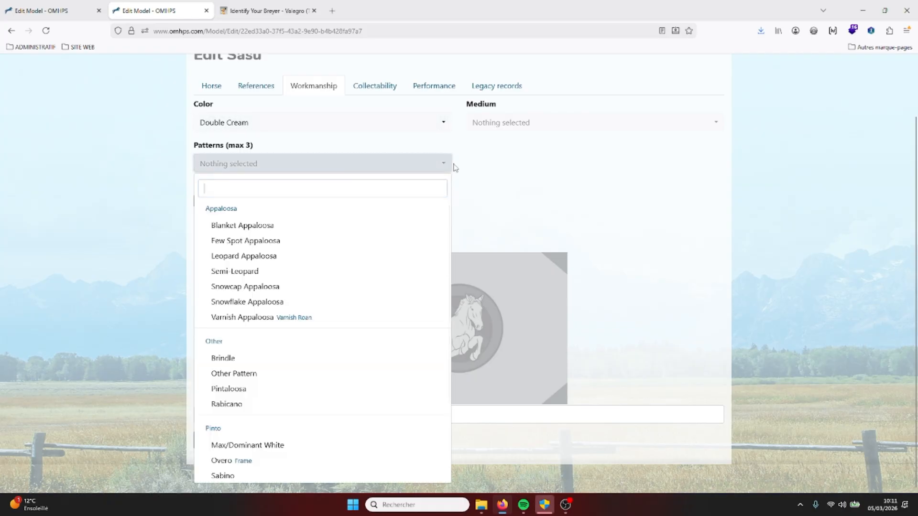
scroll(395, 282, down, 3)
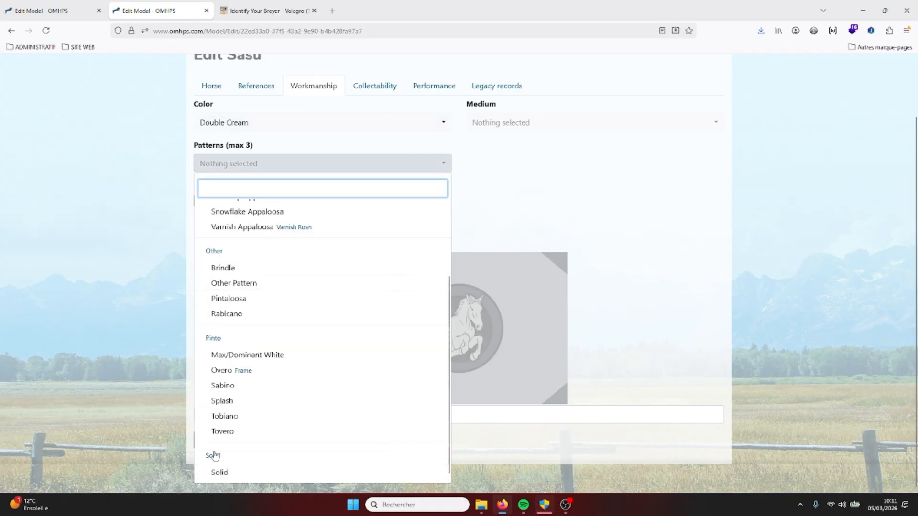
click(220, 471)
Step: Try adding Blanket Appaloosa and Few Spot Appaloosa as extra patterns, then remove both and close the pattern list
scroll(342, 321, up, 3)
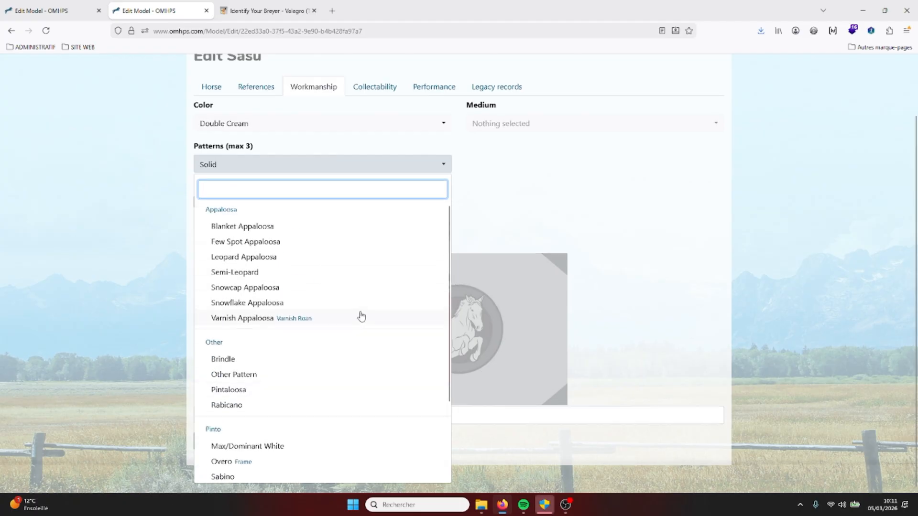
scroll(360, 314, up, 1)
click(225, 261)
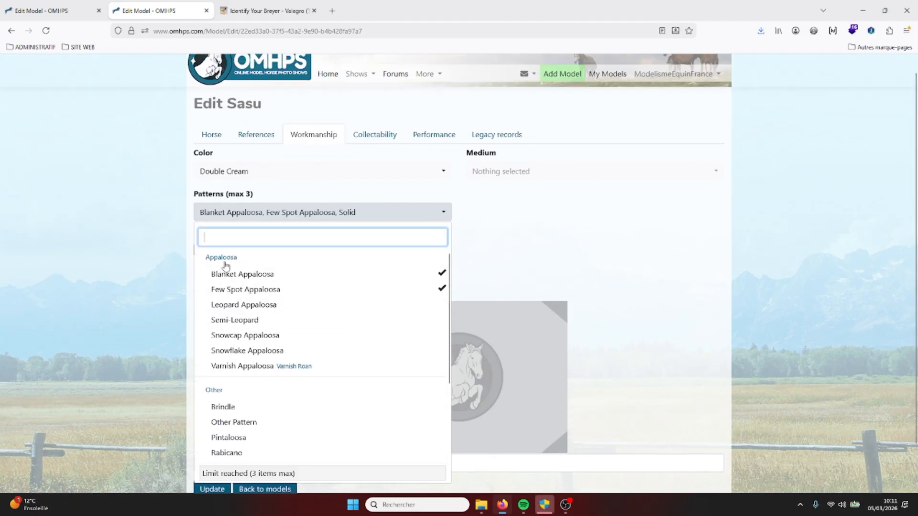
click(361, 288)
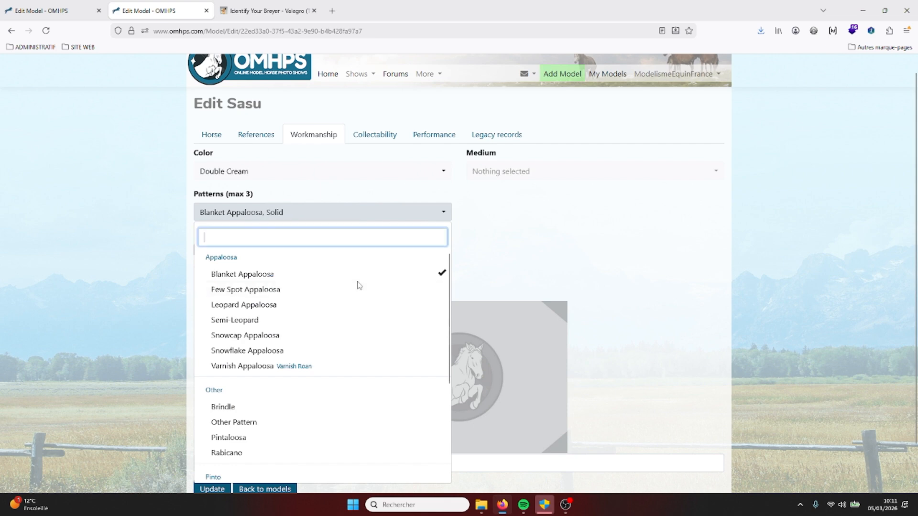
click(244, 213)
click(237, 218)
click(359, 274)
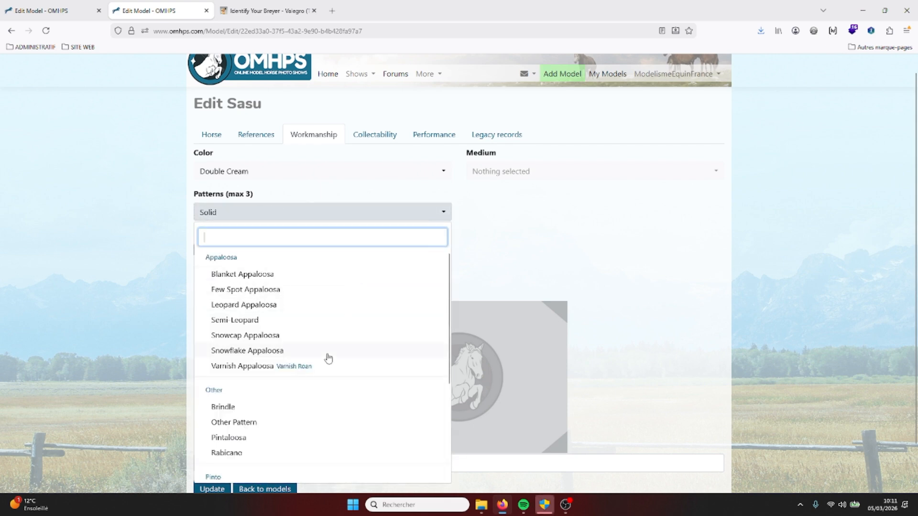
click(501, 257)
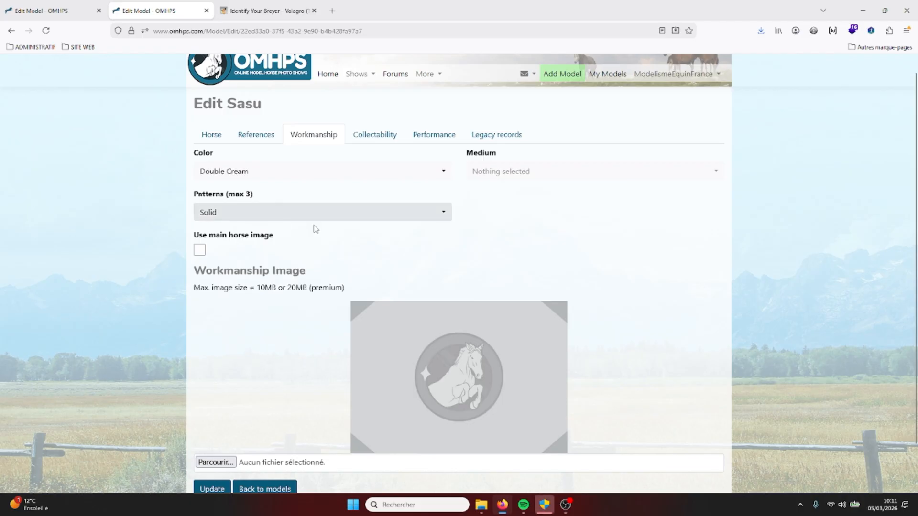
Step: Use the main horse image as the workmanship image and set the medium to Mixed Media
click(199, 251)
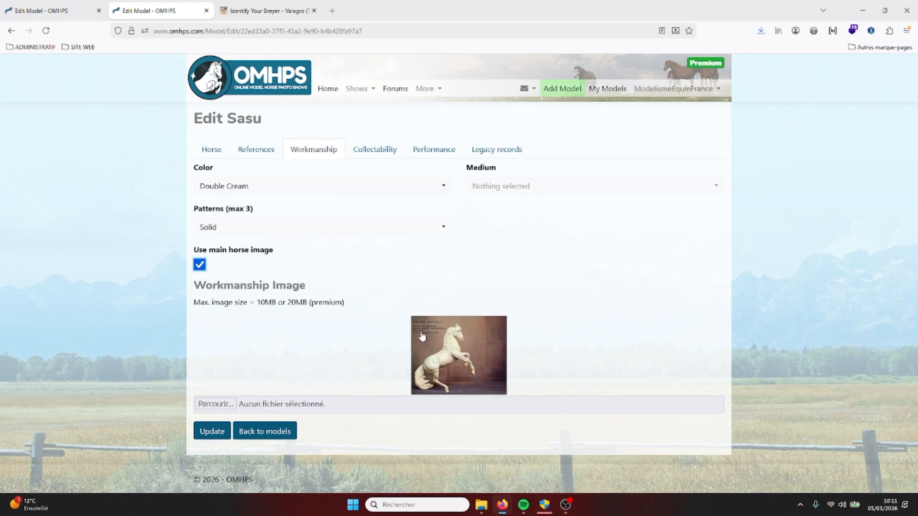
click(720, 192)
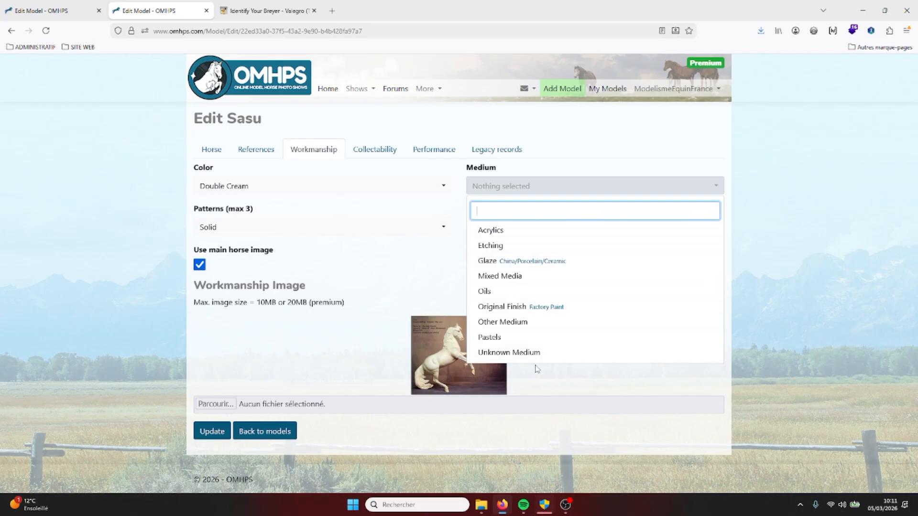
click(504, 285)
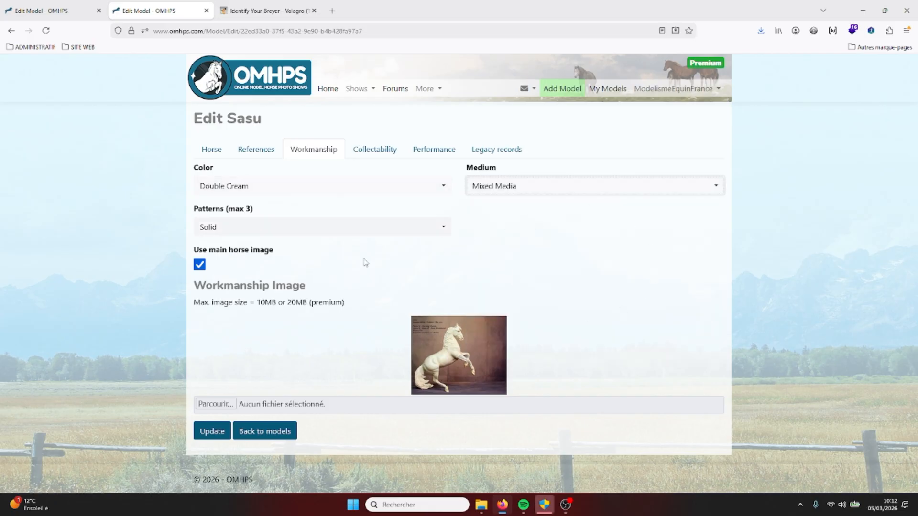
Step: Look at Sasu's collectability fields and performances page, closing the performances page again
click(376, 152)
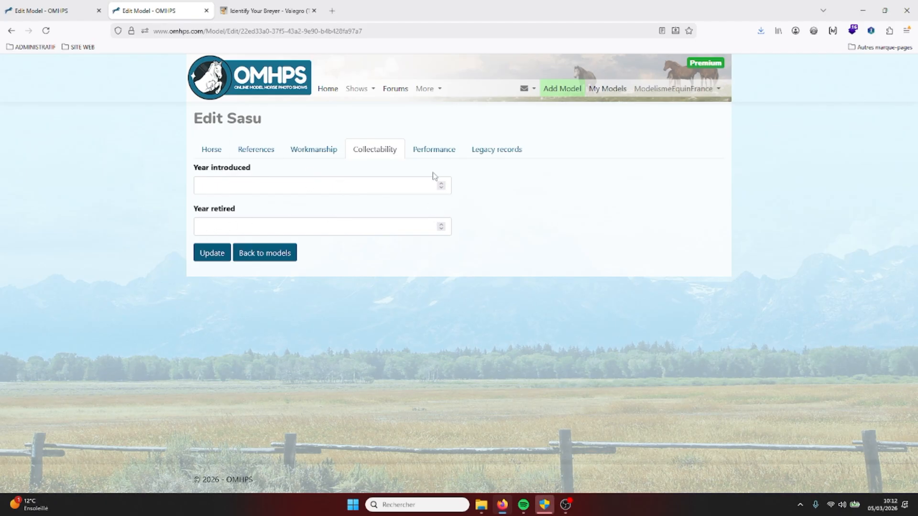
click(431, 154)
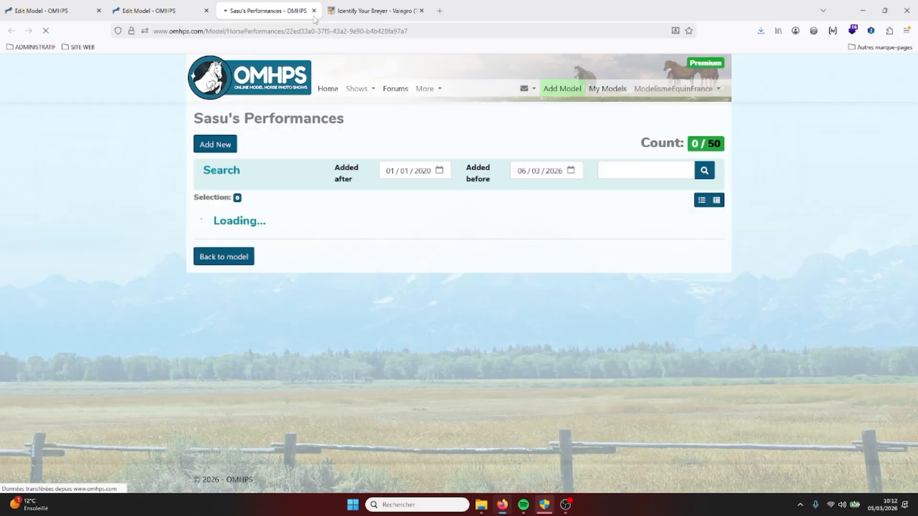
click(314, 11)
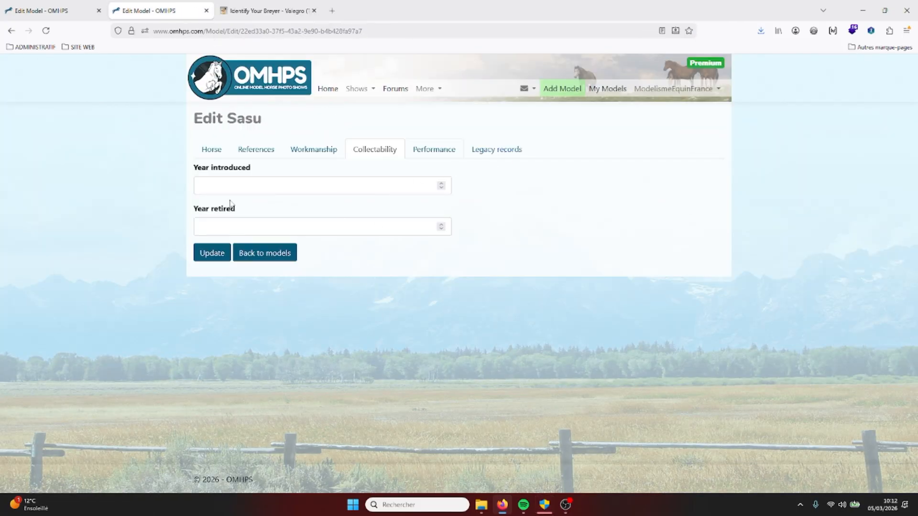
Step: Return to the workmanship section, update the Sasu entry with confirmation, and look over its details page
click(311, 158)
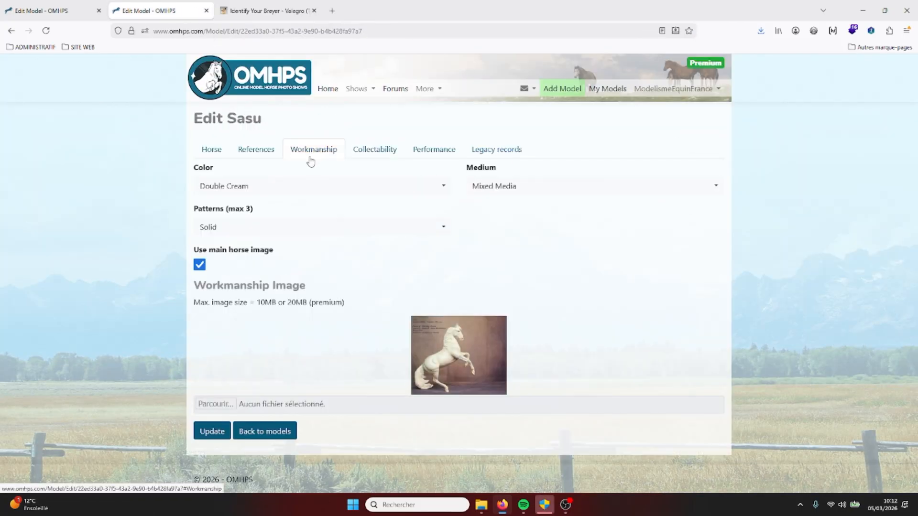
click(213, 432)
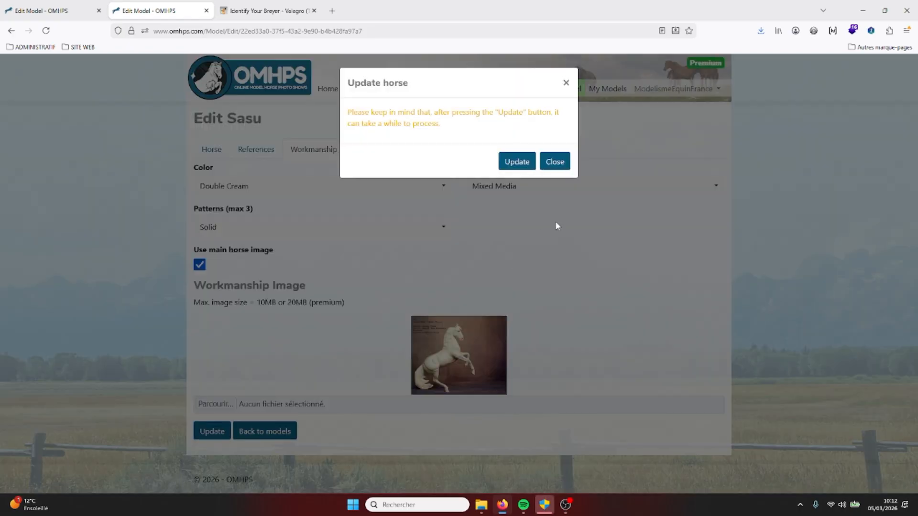
click(519, 163)
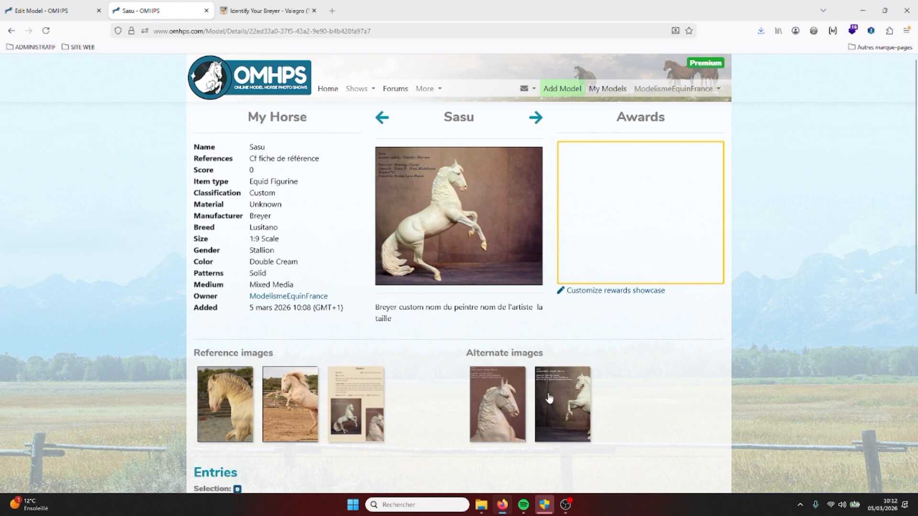
scroll(614, 379, down, 4)
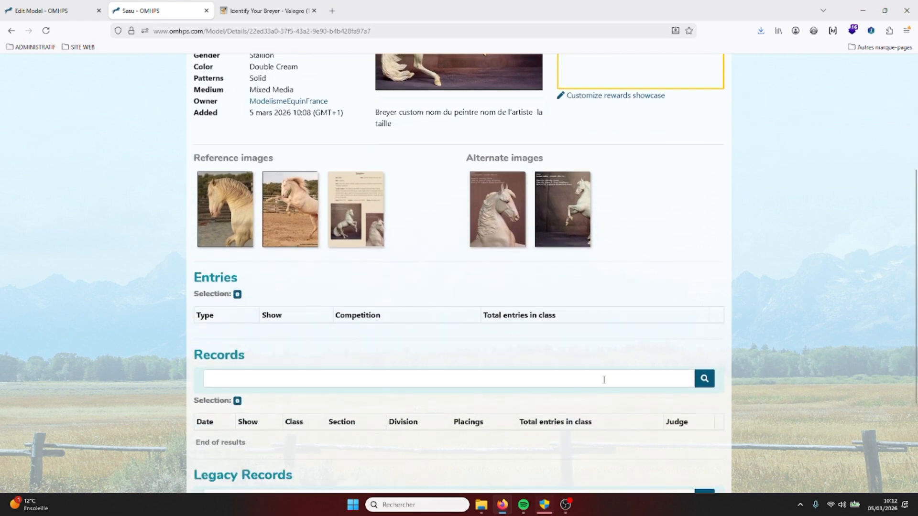
scroll(594, 344, down, 3)
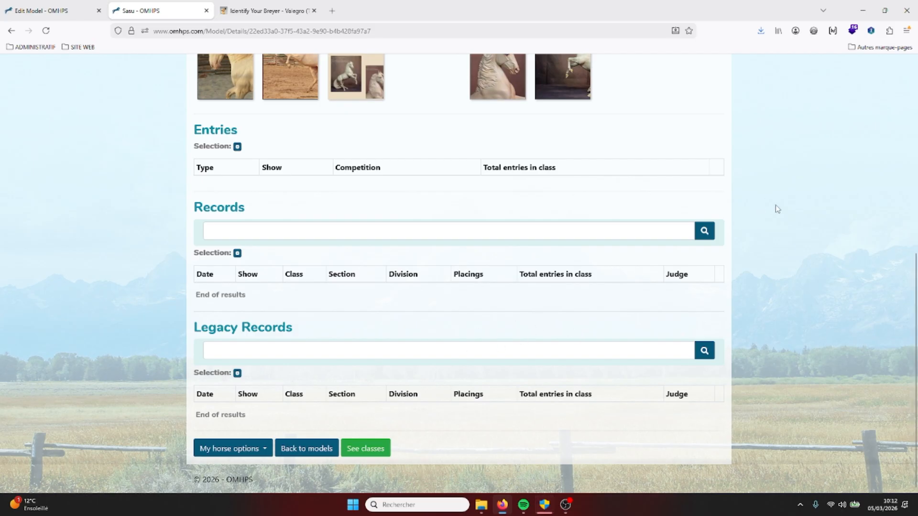
Step: Go back to the models list, open the Choupinou entry and look over its details page
click(286, 452)
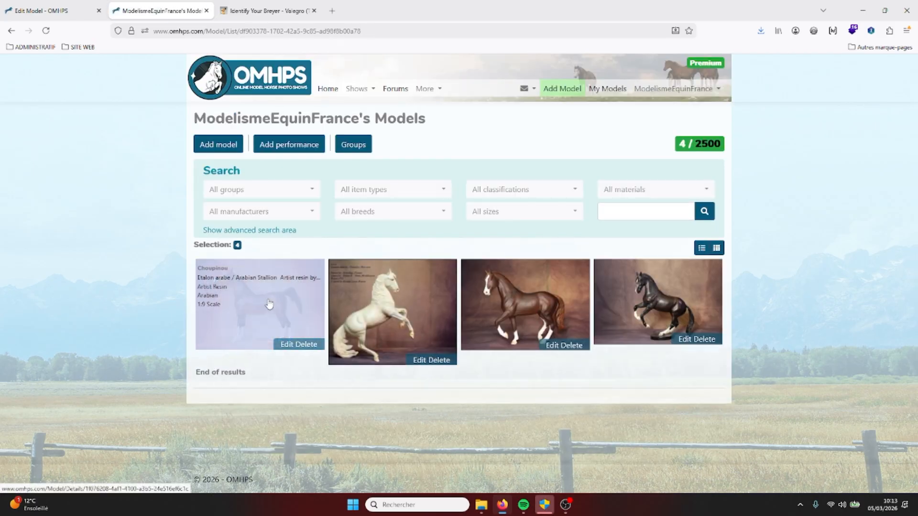
click(268, 303)
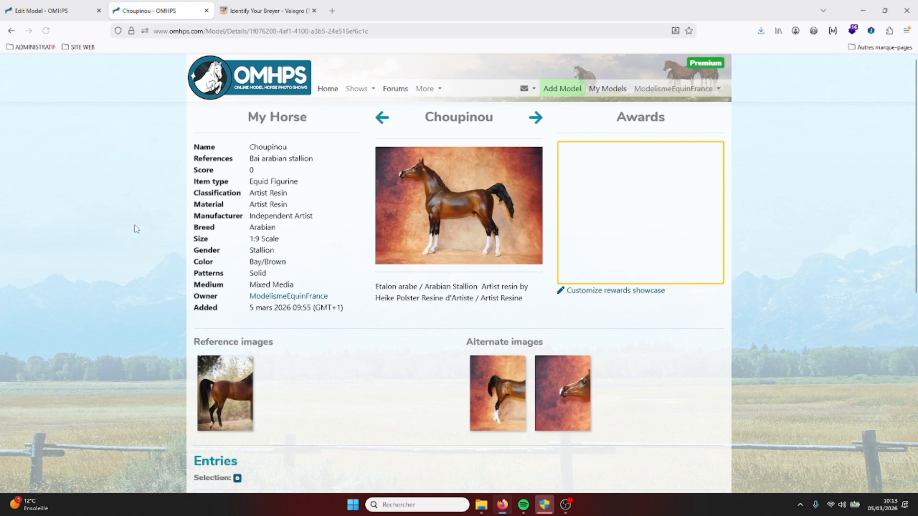
scroll(124, 215, down, 5)
scroll(157, 232, down, 1)
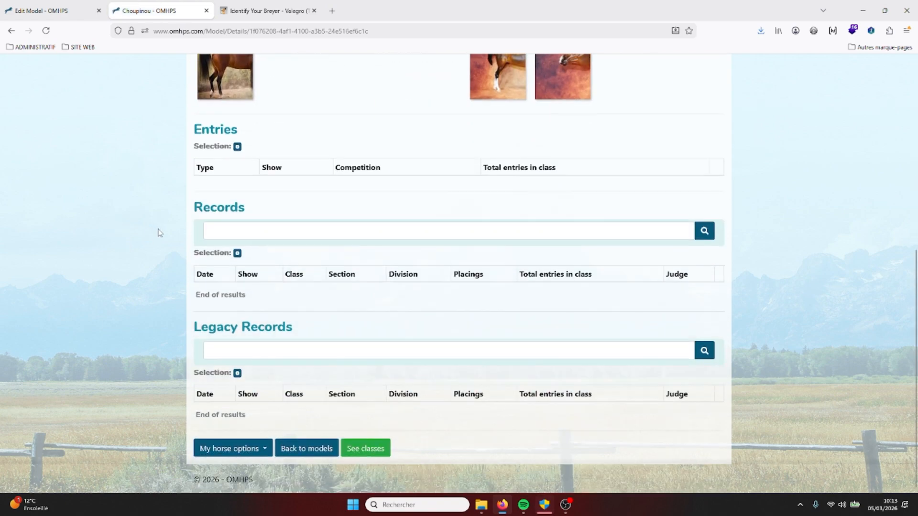
scroll(159, 236, up, 1)
scroll(159, 267, up, 5)
scroll(167, 267, down, 6)
Step: Open Choupinou for editing, go to its performances and start creating a new performance
click(265, 457)
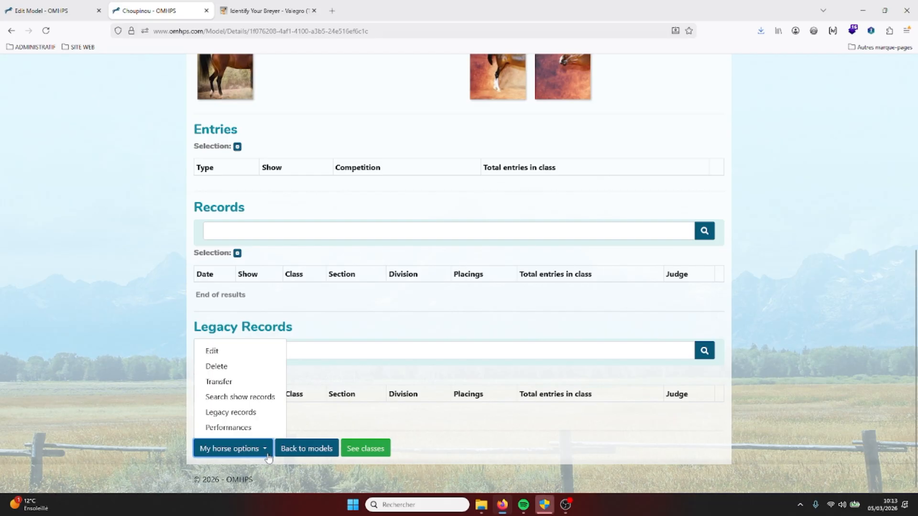
click(214, 351)
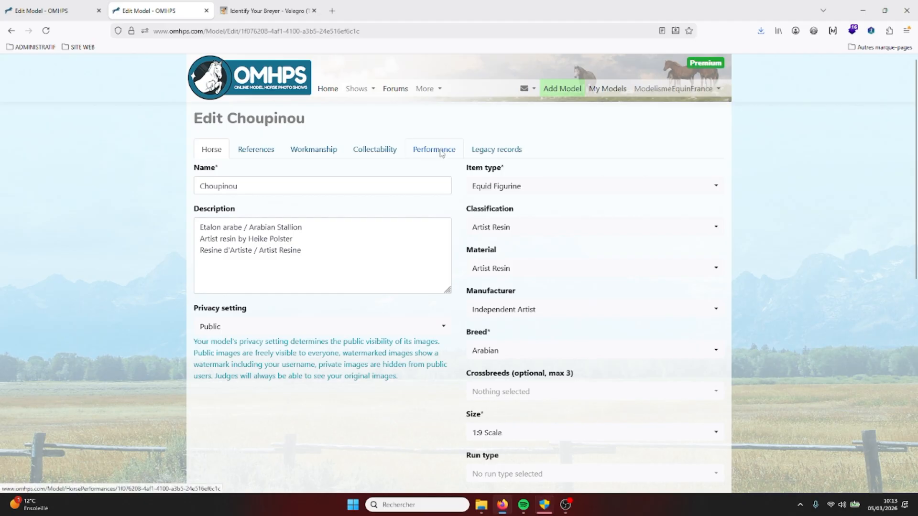
click(438, 150)
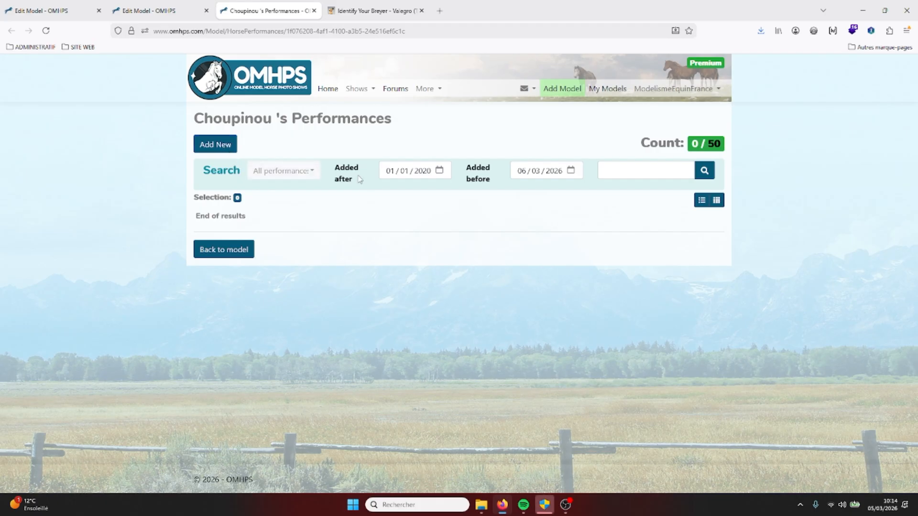
click(213, 145)
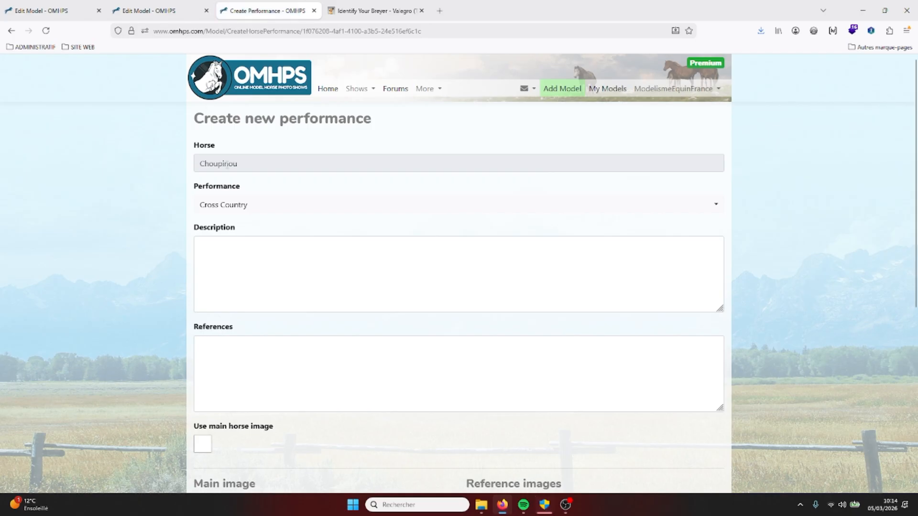
Step: Look through the available performance types, from the English disciplines to the Western disciplines
click(716, 205)
scroll(509, 320, down, 5)
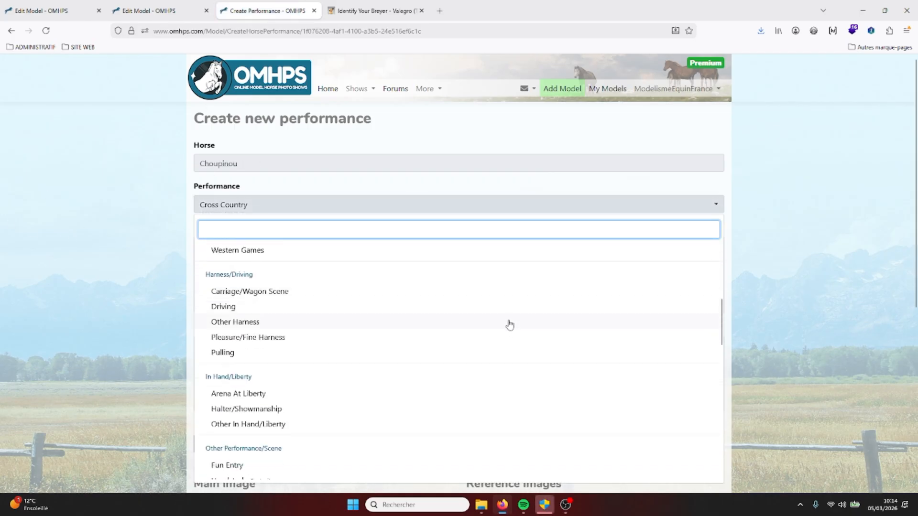
scroll(339, 308, down, 3)
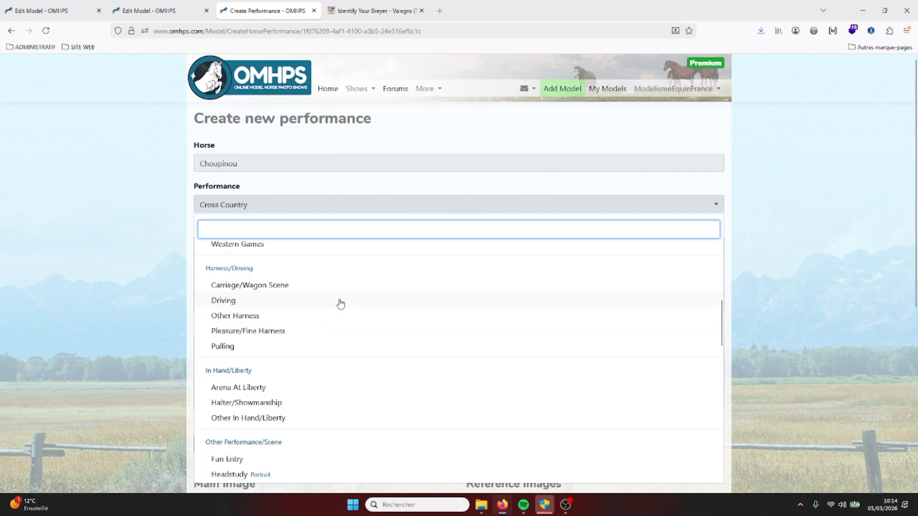
scroll(343, 291, up, 10)
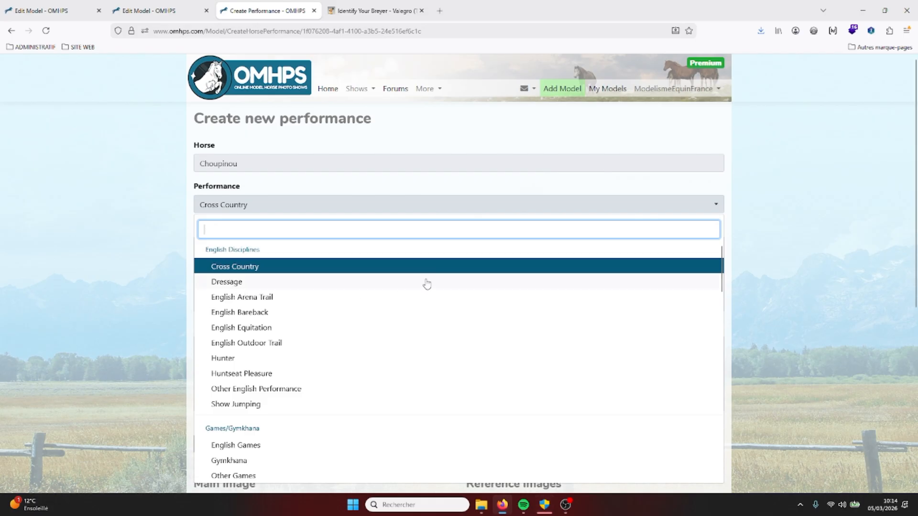
scroll(393, 330, down, 7)
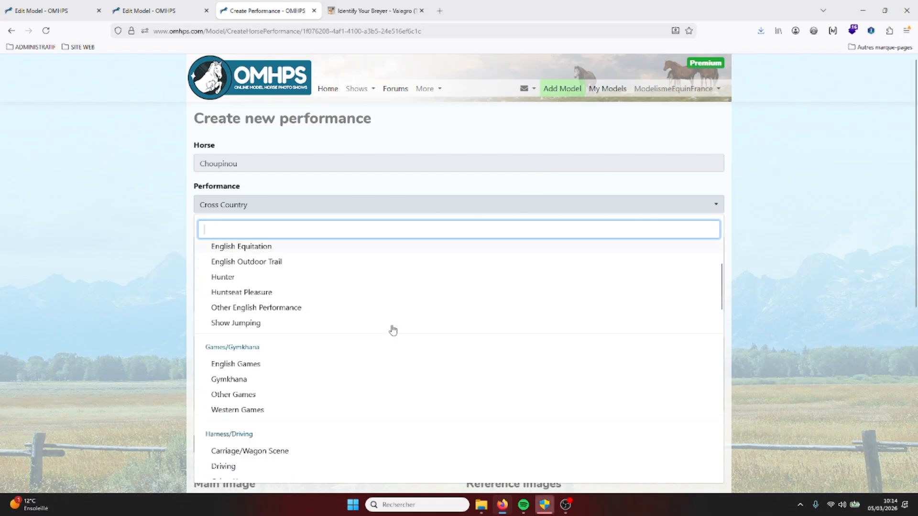
scroll(306, 314, down, 2)
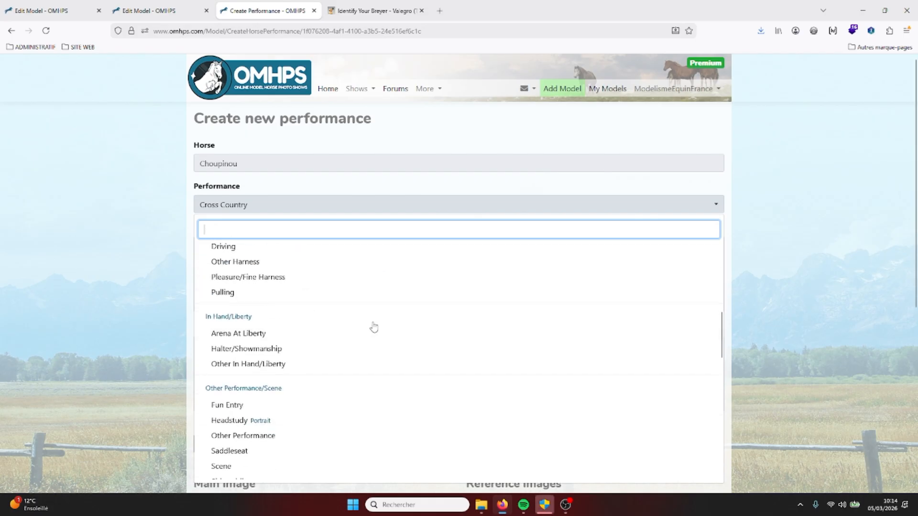
scroll(414, 370, down, 3)
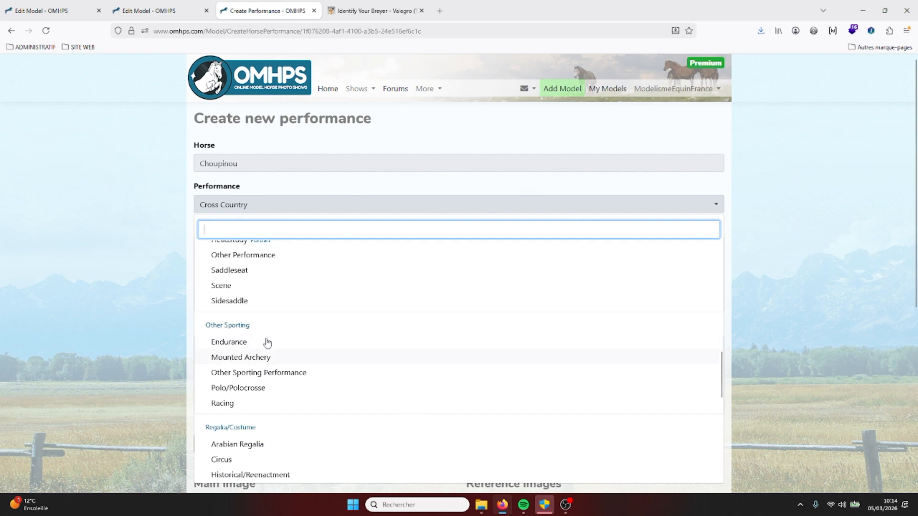
scroll(302, 353, down, 3)
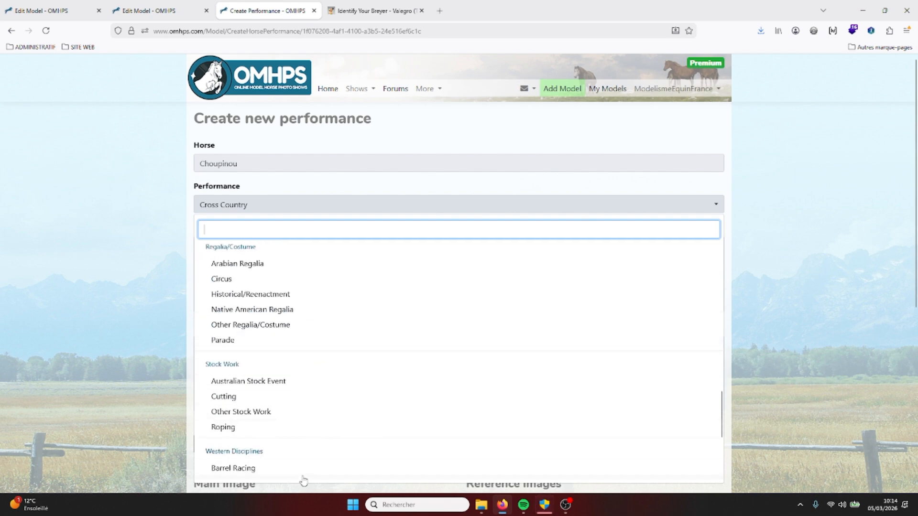
scroll(313, 377, down, 7)
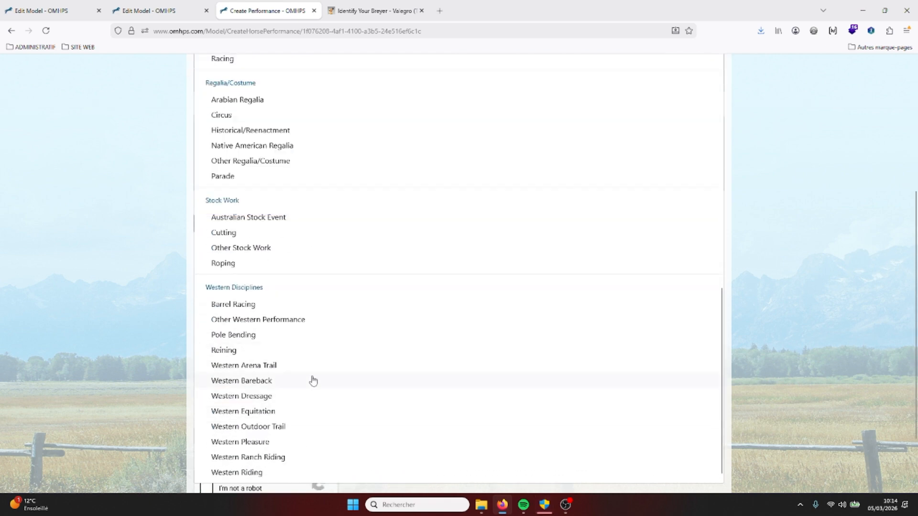
Step: Set Choupinou's performance type to Arabian Regalia from the Regalia/Costume group
scroll(318, 385, up, 10)
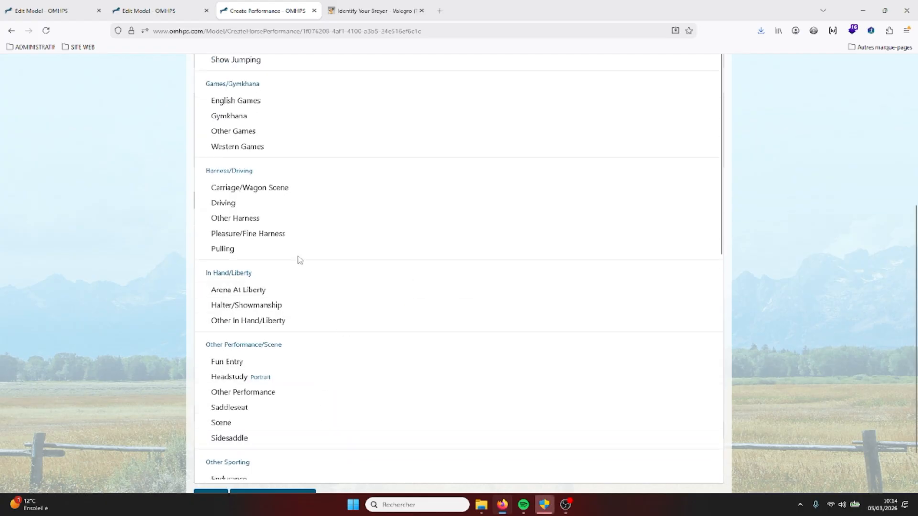
scroll(230, 284, up, 1)
scroll(230, 284, up, 1)
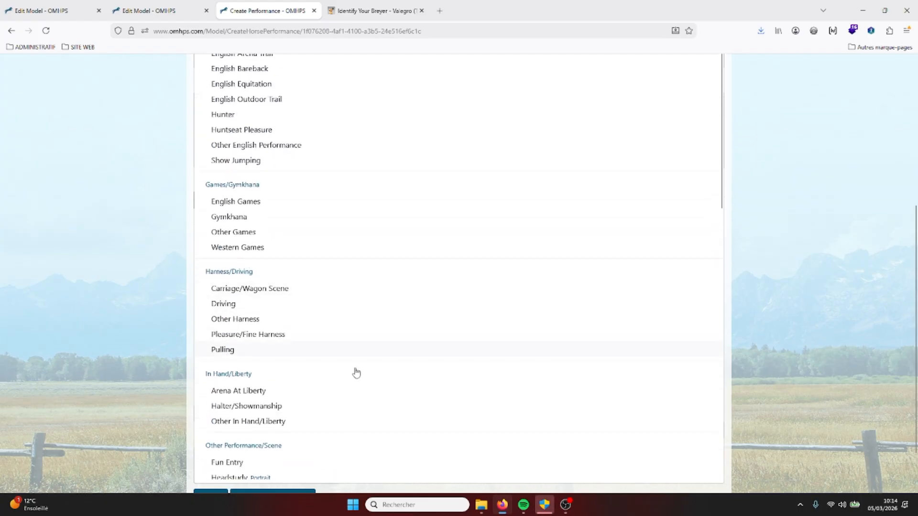
scroll(327, 345, up, 1)
scroll(327, 345, up, 1)
scroll(327, 345, down, 4)
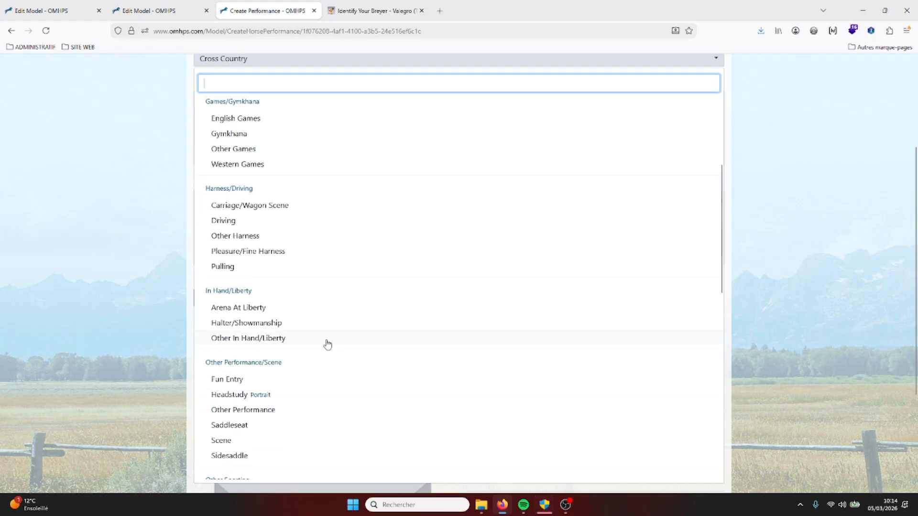
scroll(325, 345, down, 7)
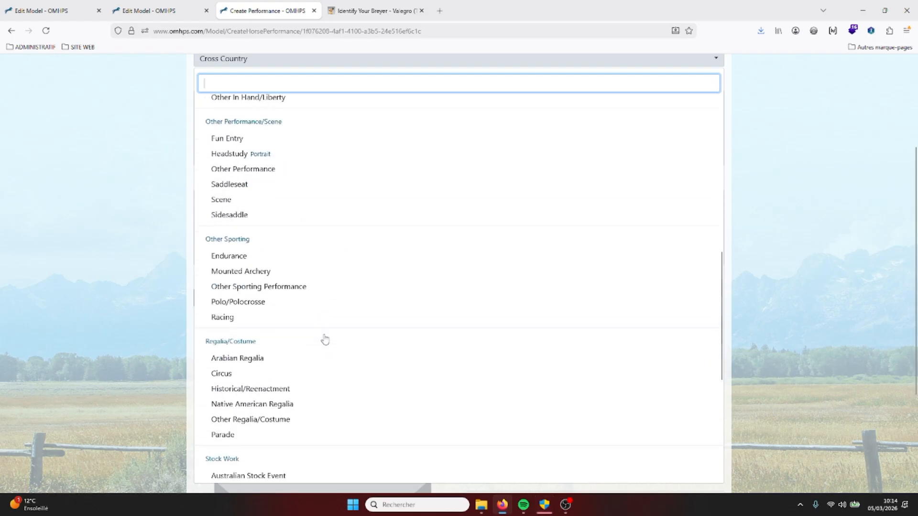
click(246, 298)
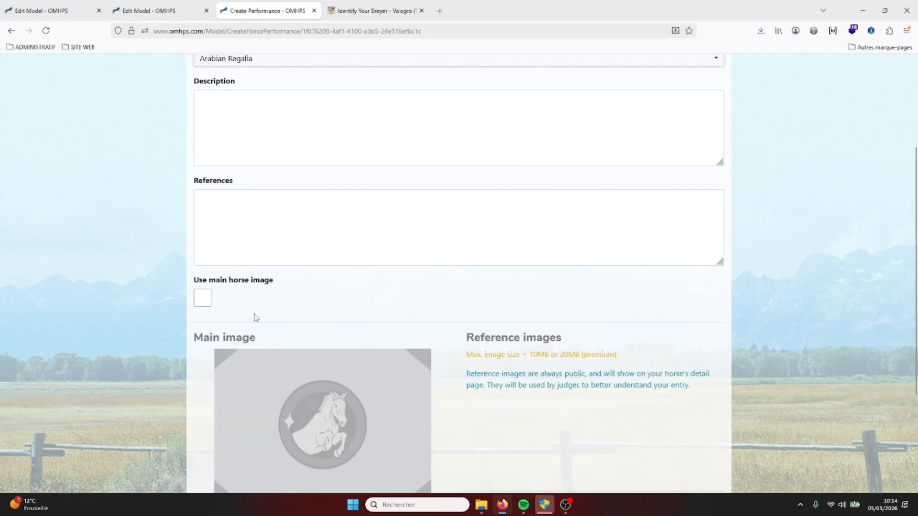
scroll(297, 234, up, 3)
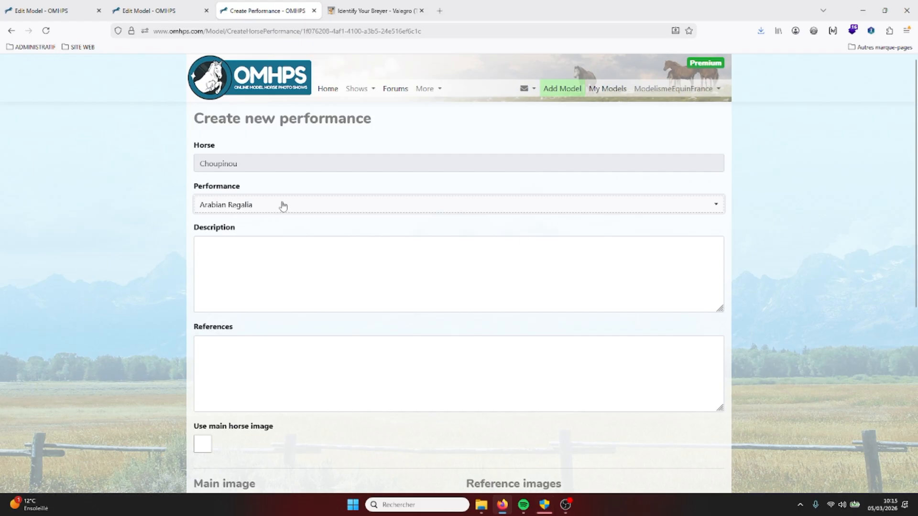
Step: Look over the performance form's description, references and image sections, leaving the text fields blank
click(313, 260)
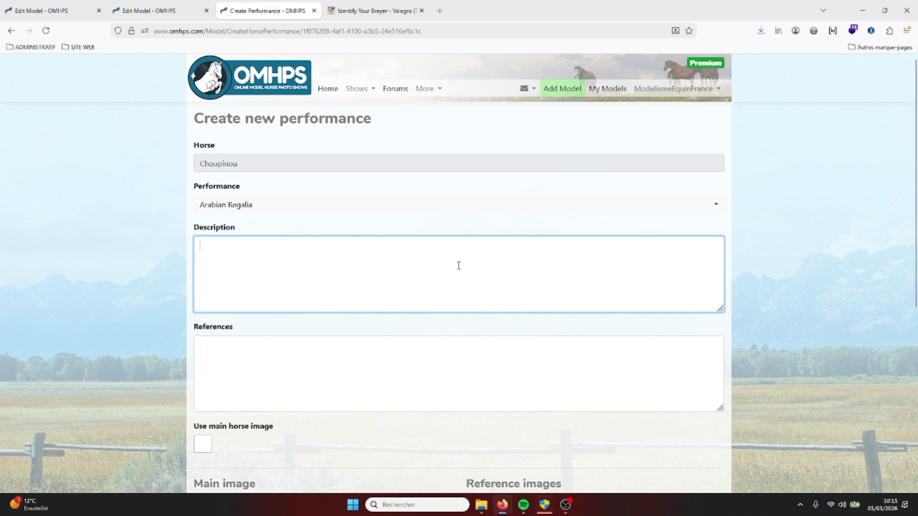
scroll(458, 265, down, 2)
click(268, 274)
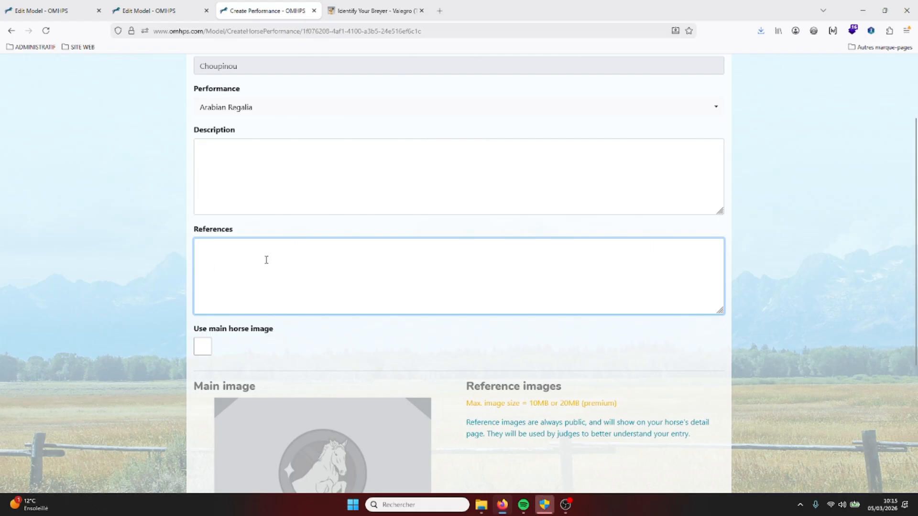
scroll(301, 235, down, 2)
scroll(334, 239, down, 1)
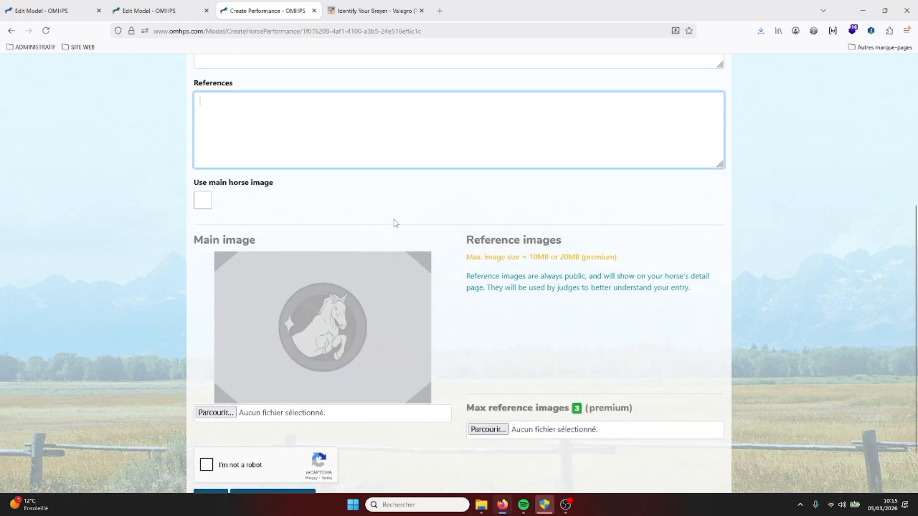
scroll(750, 289, down, 1)
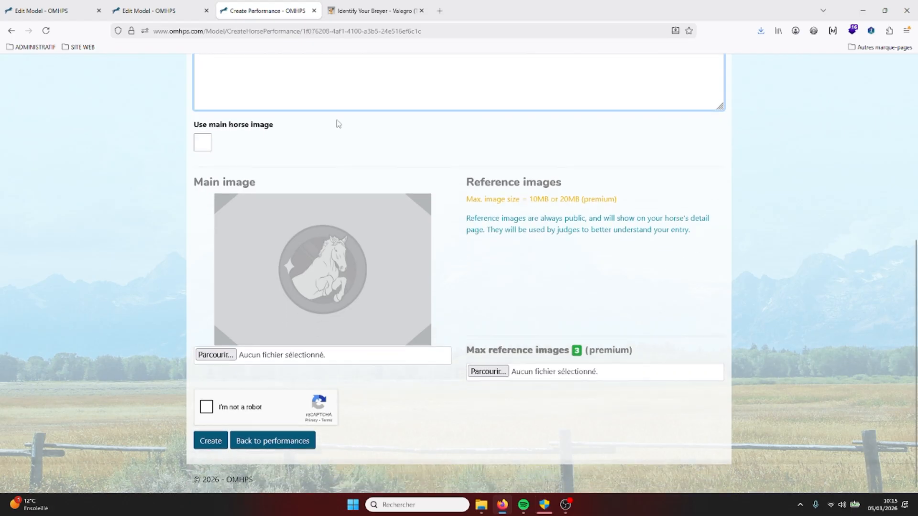
Step: Add IMG_2069.JPG from the Maklouf folder as main image and the photo of the red-costumed rider as reference image
click(226, 357)
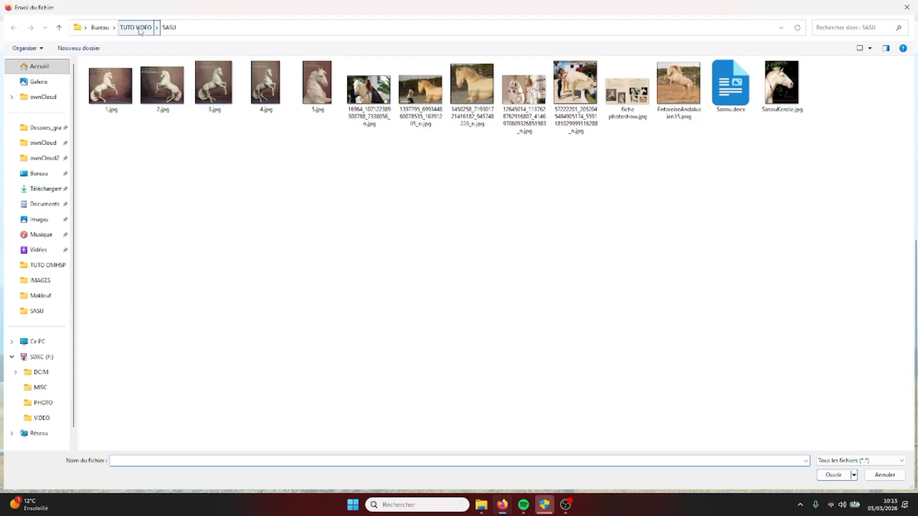
click(138, 27)
double_click(150, 77)
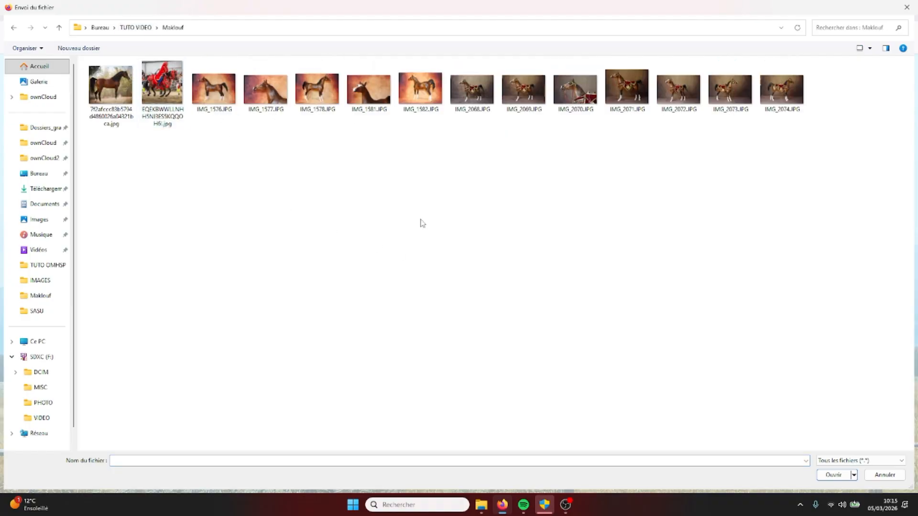
double_click(521, 91)
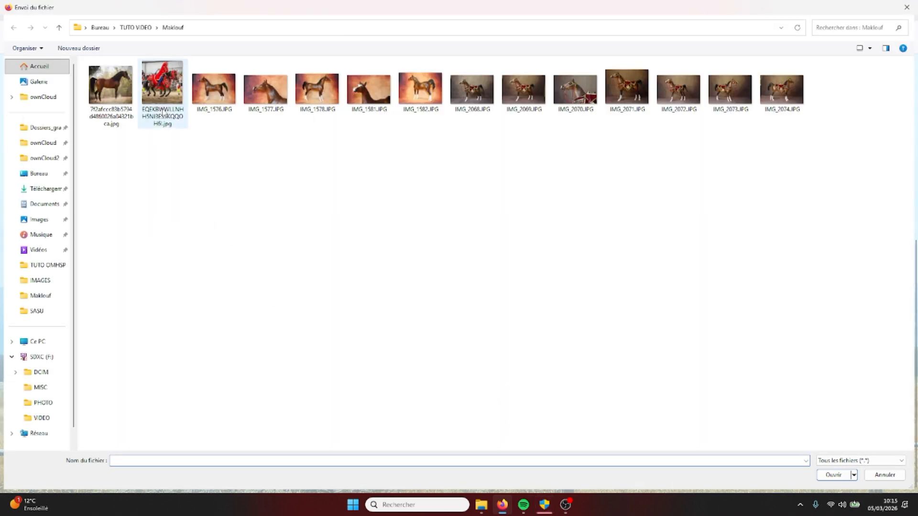
double_click(163, 112)
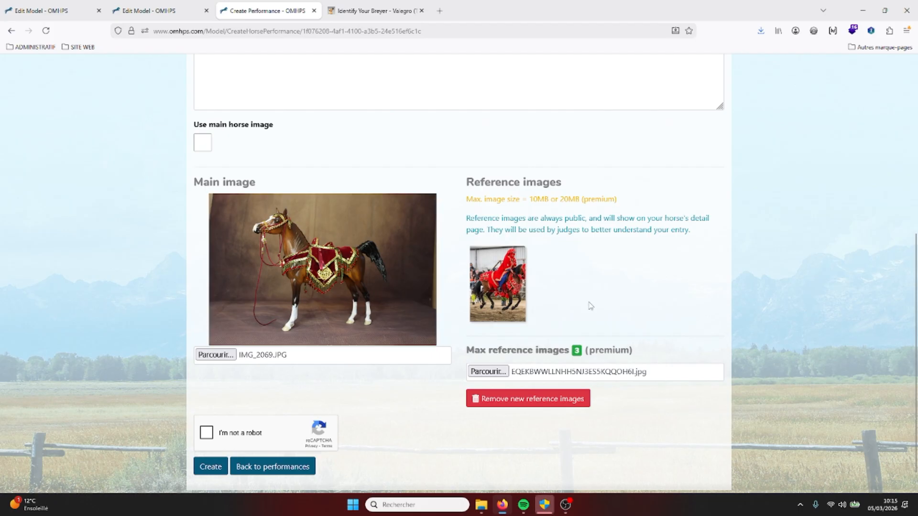
Step: Complete the robot check, create the performance, and look over Choupinou's model details page
click(204, 436)
click(209, 466)
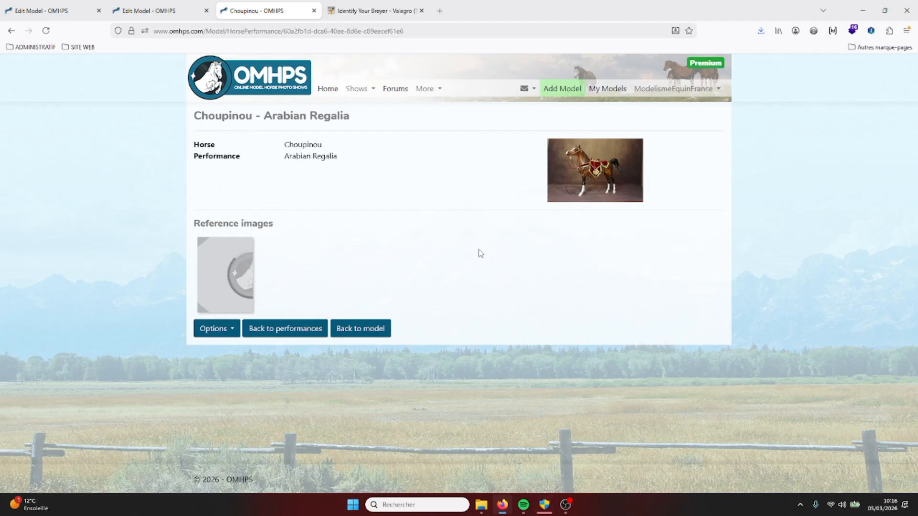
click(369, 329)
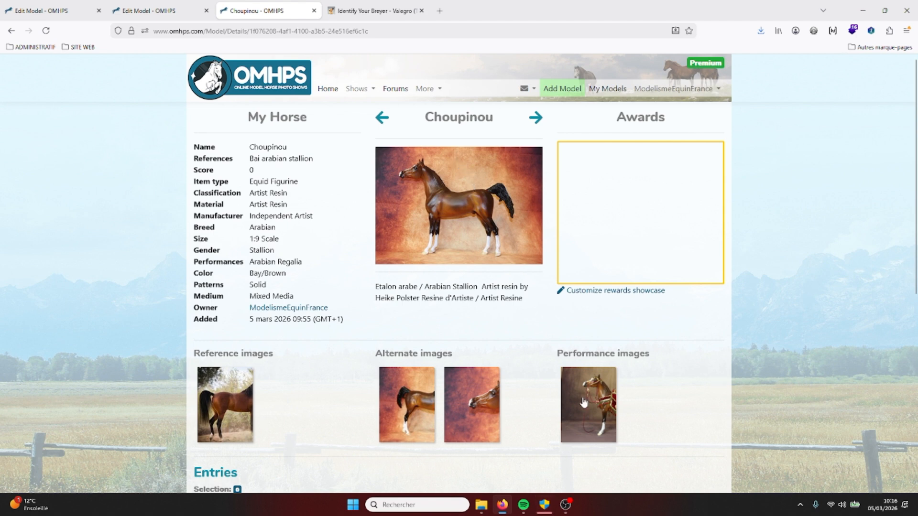
scroll(633, 385, down, 2)
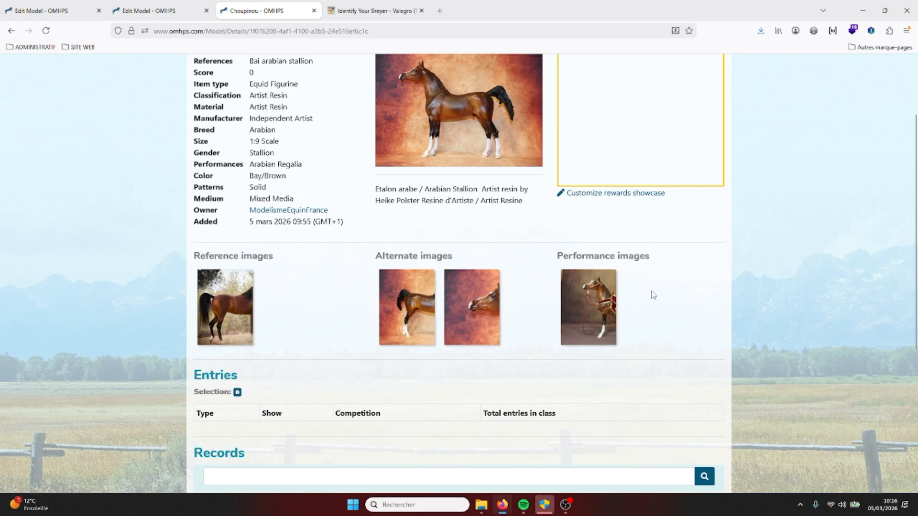
scroll(503, 316, down, 5)
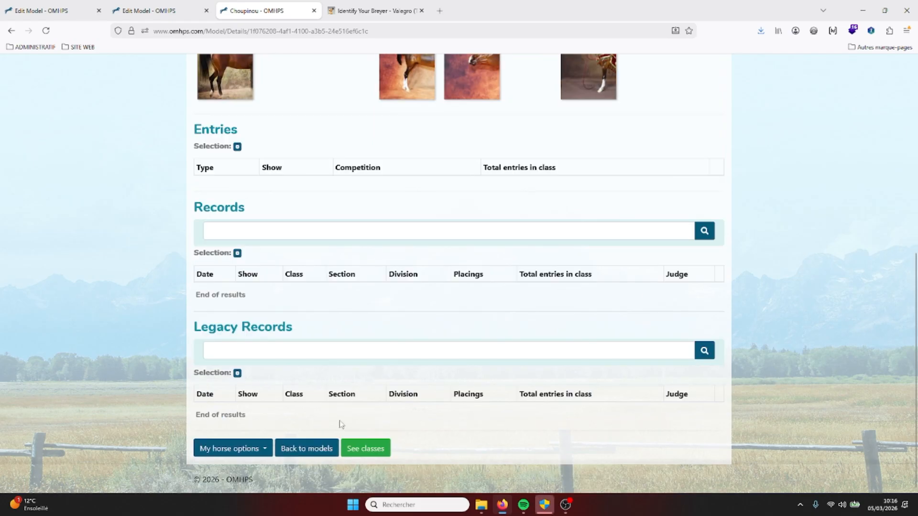
Step: Open Valegro's details from the models list, examine its number made, run type and year fields, and return to the list
click(318, 451)
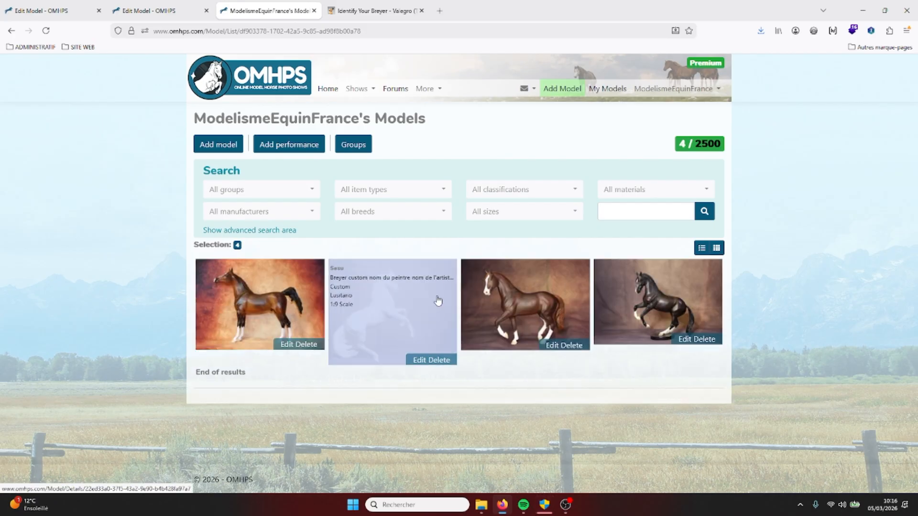
click(635, 317)
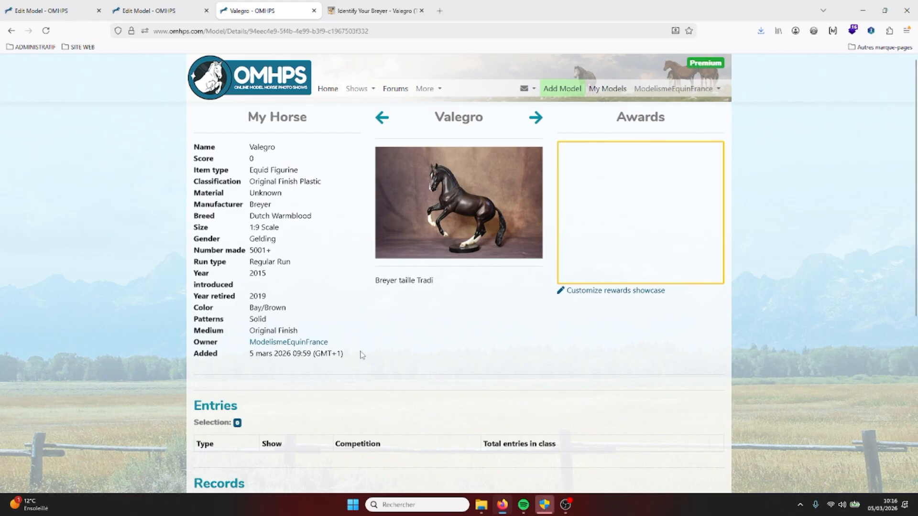
scroll(564, 273, down, 3)
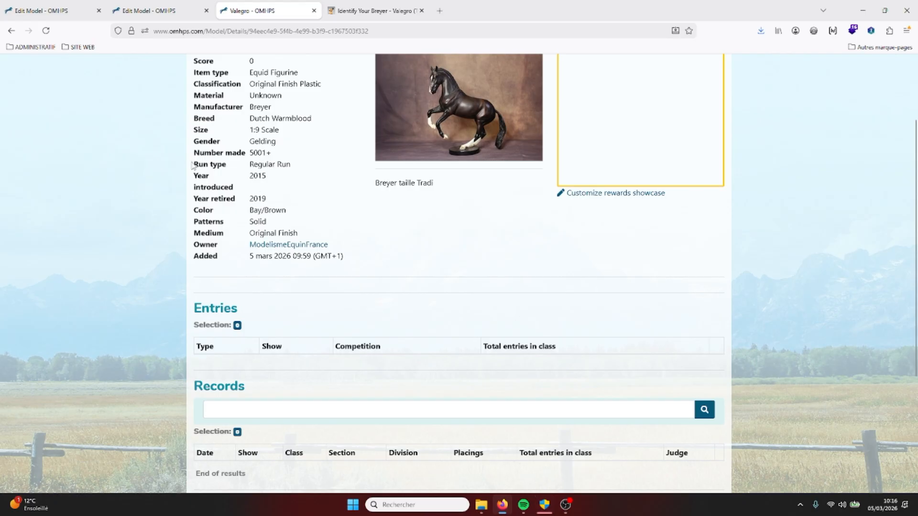
drag(191, 155, 289, 204)
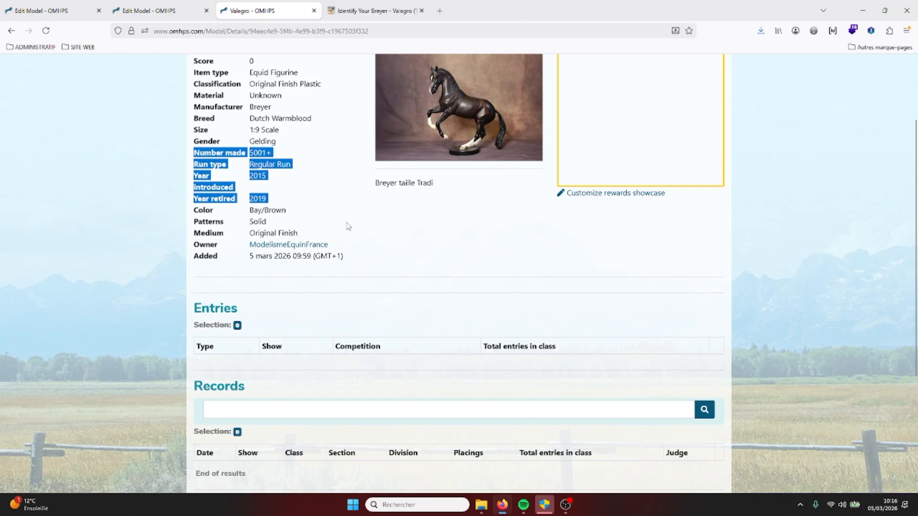
click(443, 257)
scroll(440, 353, up, 3)
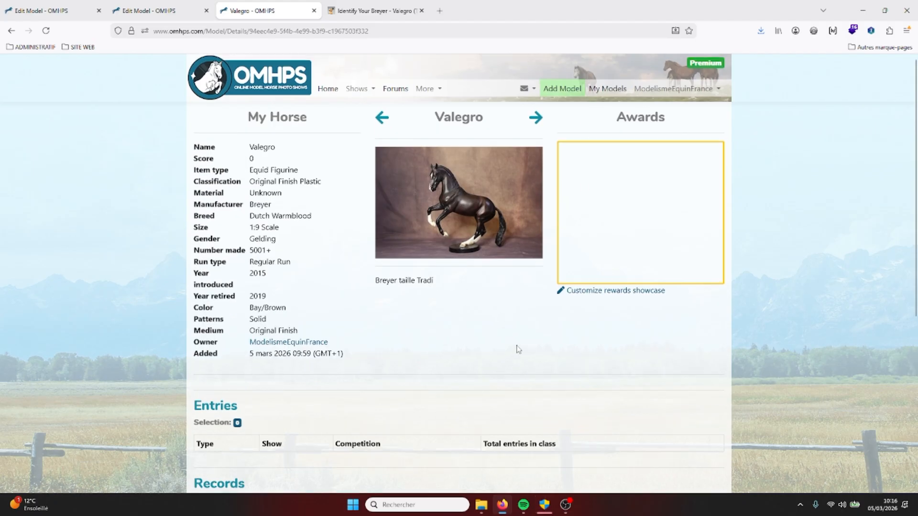
click(607, 91)
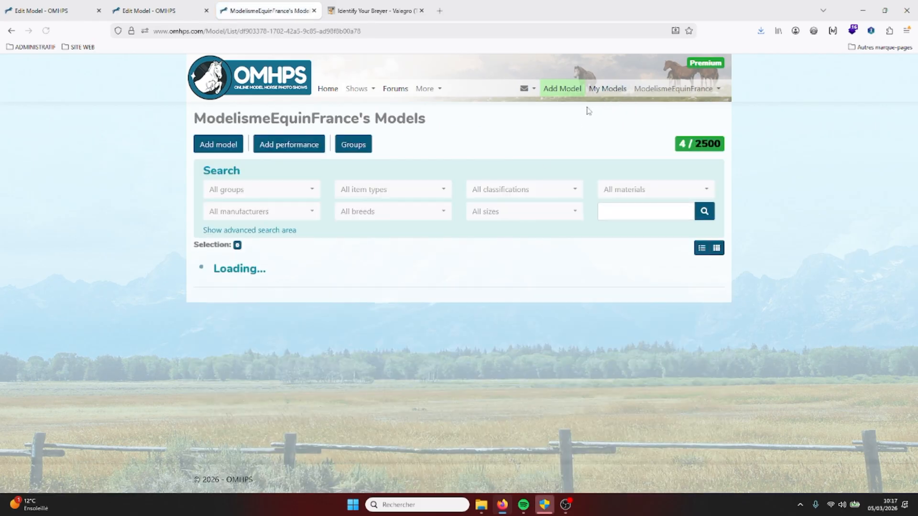